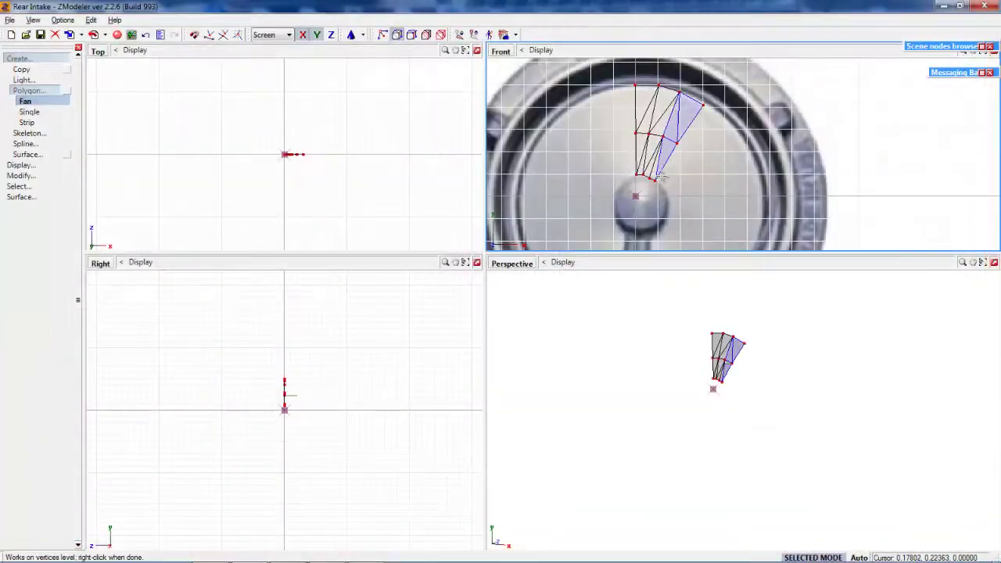
Add more triangles to the hub fan and rotate the new faces around the hub.
click(655, 88)
scroll(656, 87, up, 2)
click(688, 141)
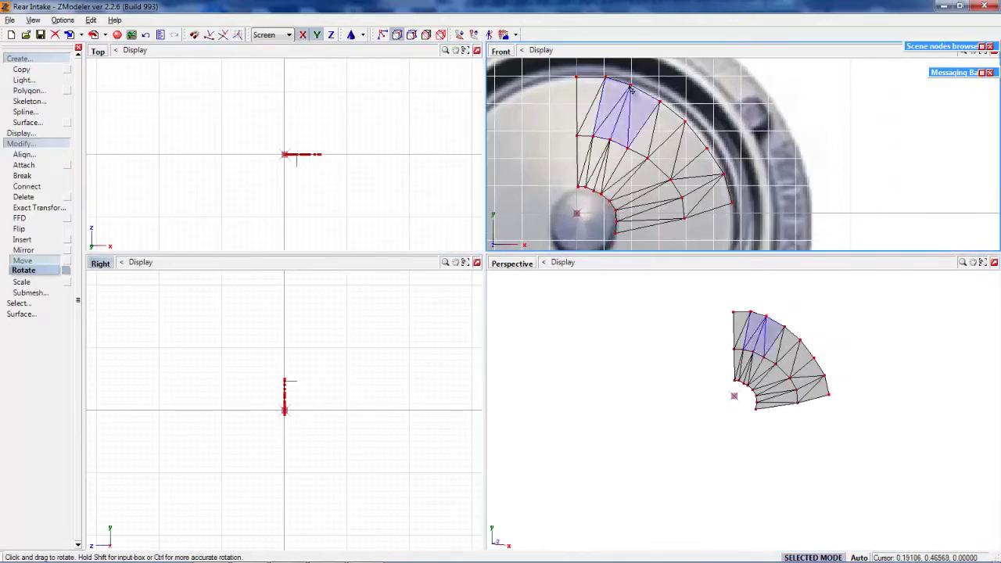
drag(649, 141, 657, 170)
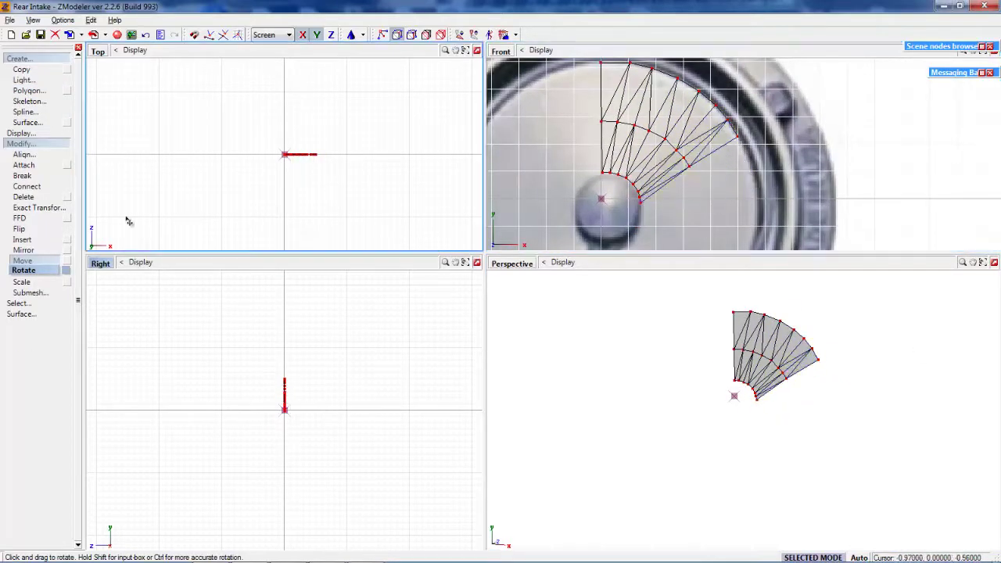
click(685, 141)
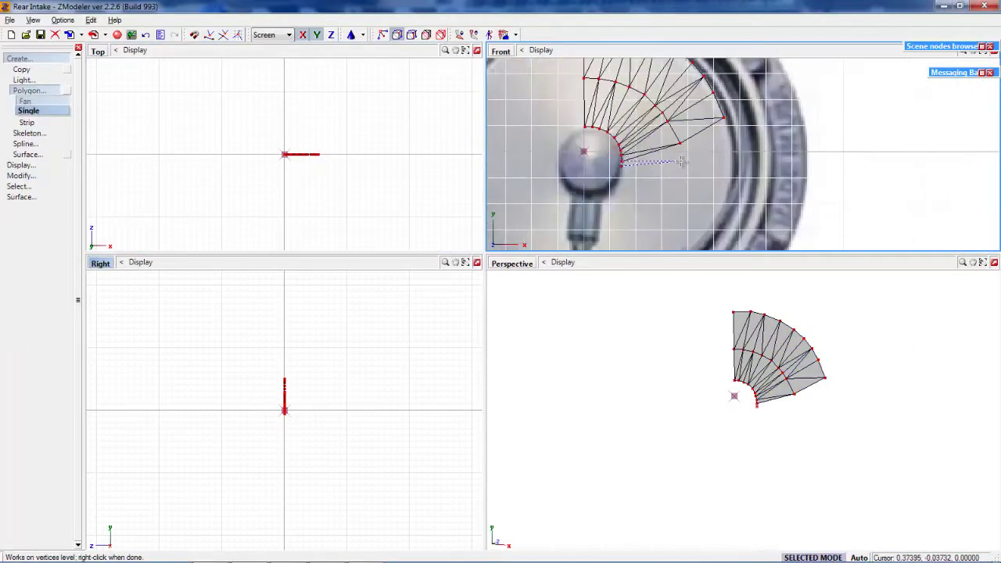
Extend the fan downward with three more faces and adjust them with Move and Scale.
click(606, 175)
click(682, 170)
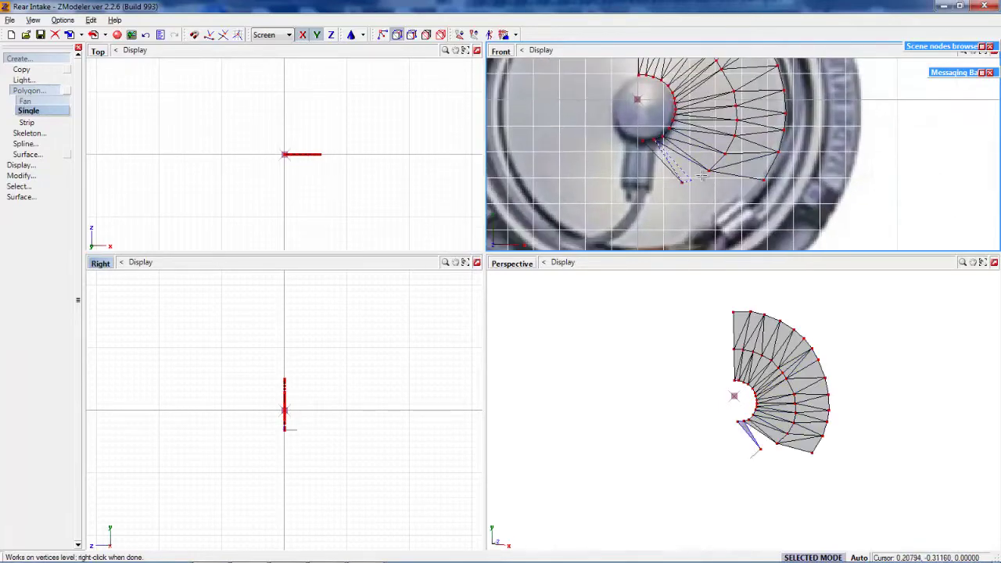
click(727, 179)
key(m)
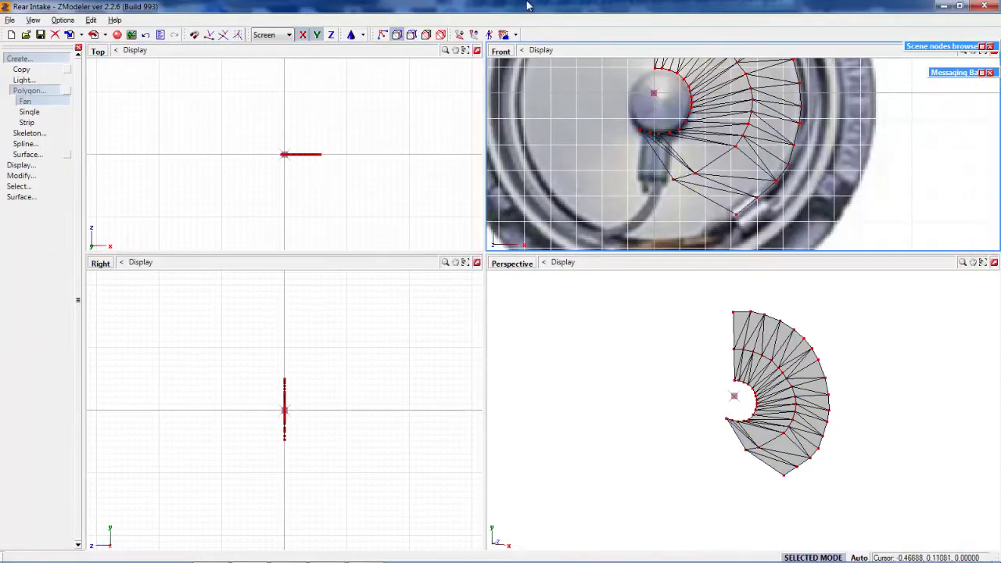
key(s)
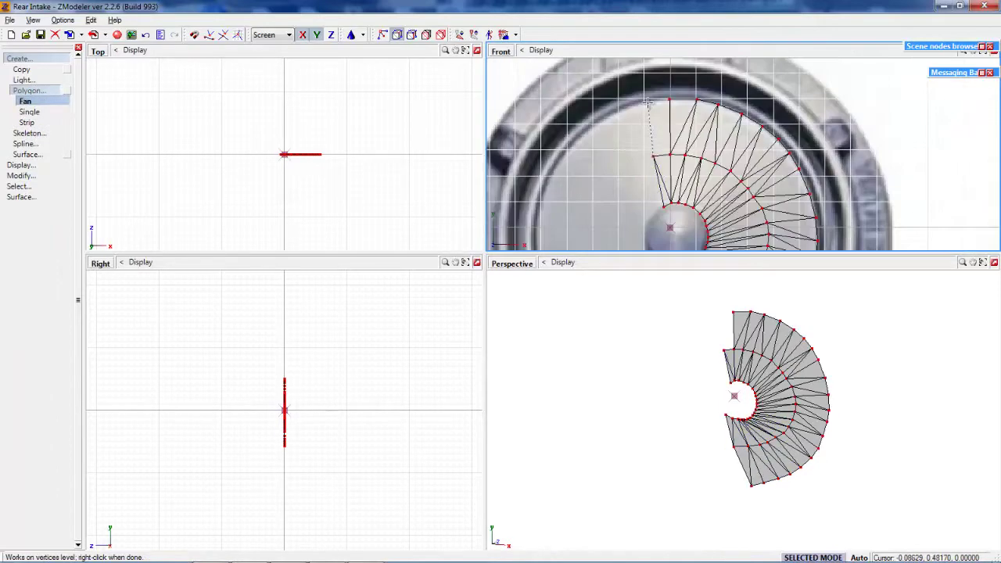
Add faces along the upper-left edge and scale them to fit the rim.
click(622, 101)
click(614, 175)
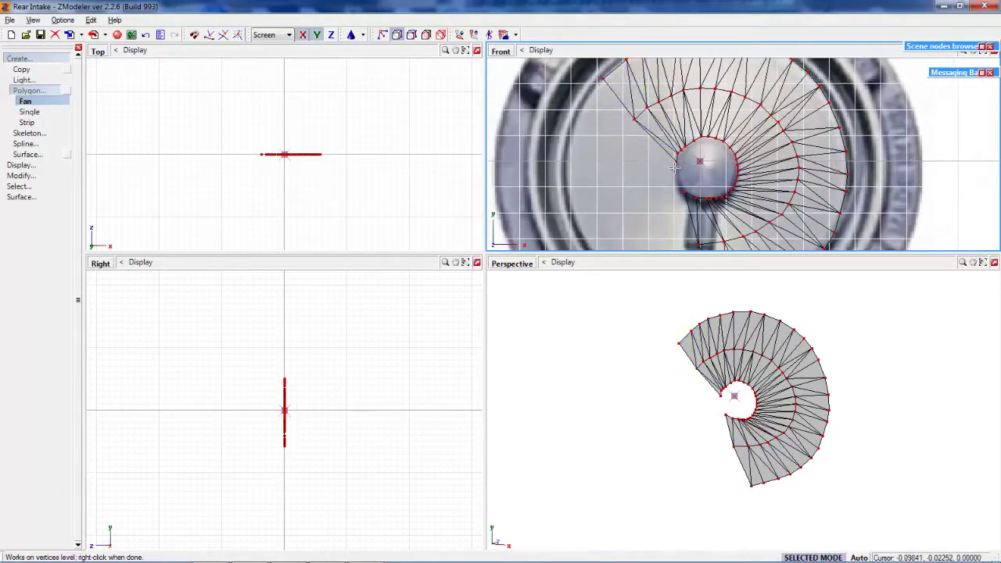
key(s)
drag(618, 157, 614, 119)
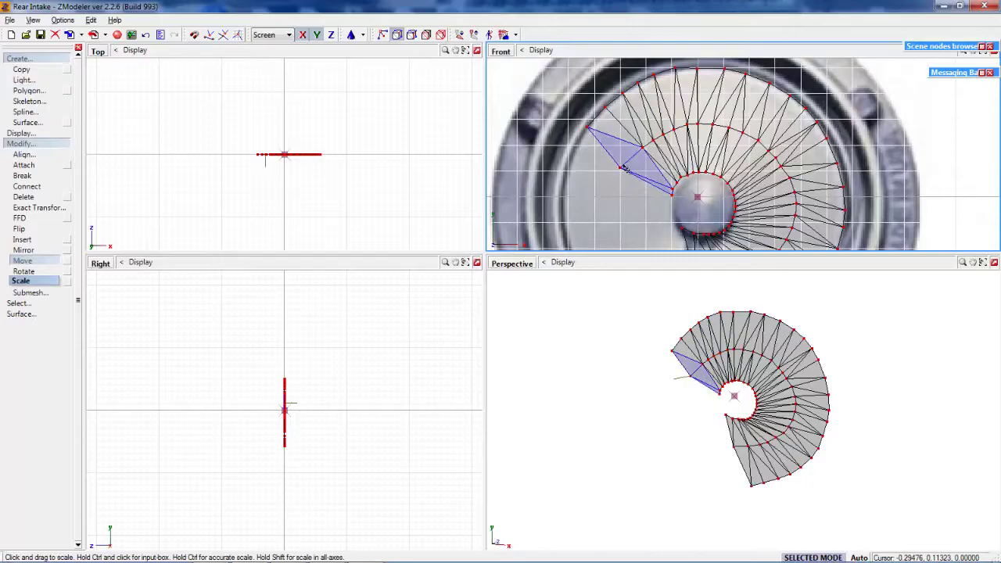
drag(637, 8, 608, 350)
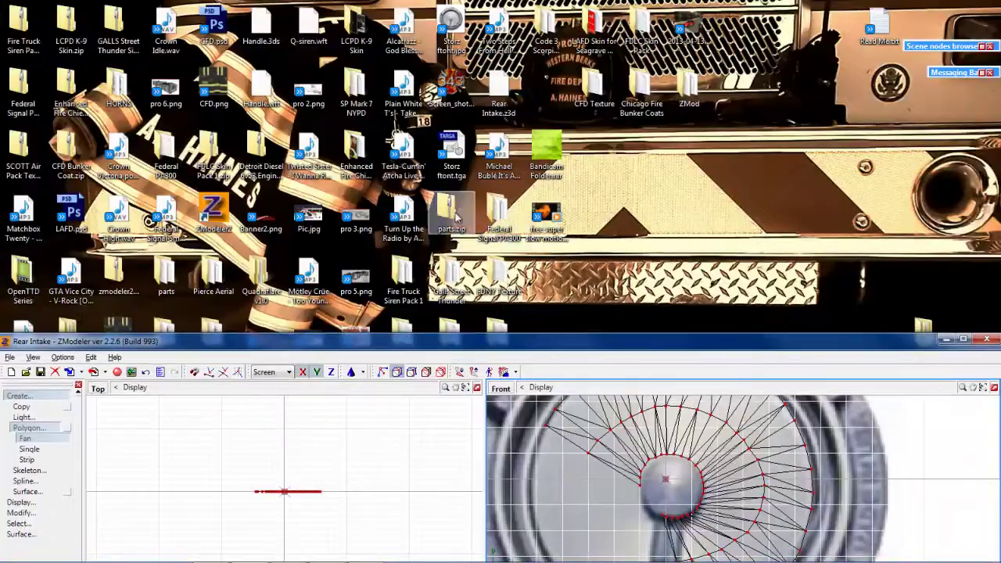
double_click(609, 349)
Finish the remaining fans so the ring closes around the hub.
right_click(532, 153)
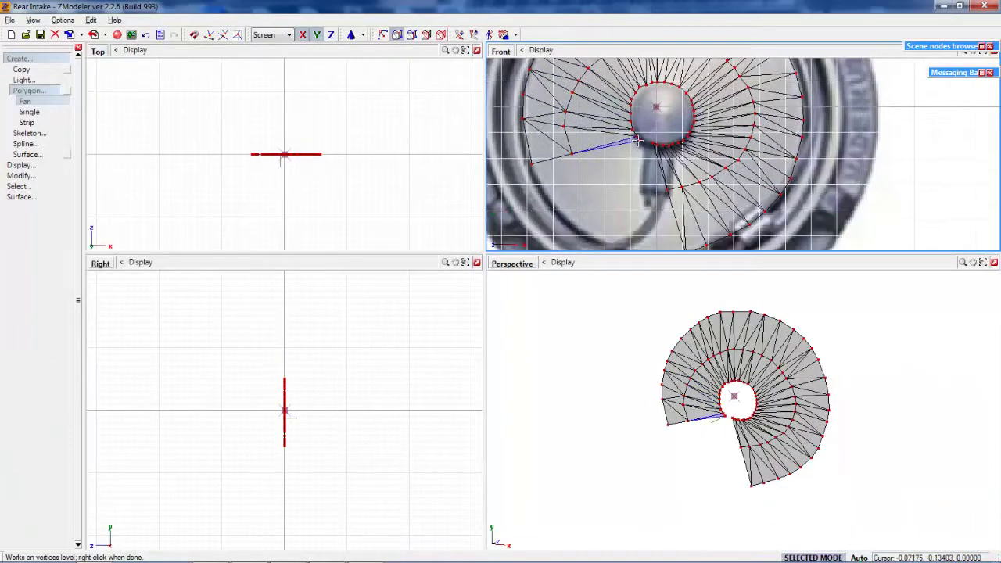
key(s)
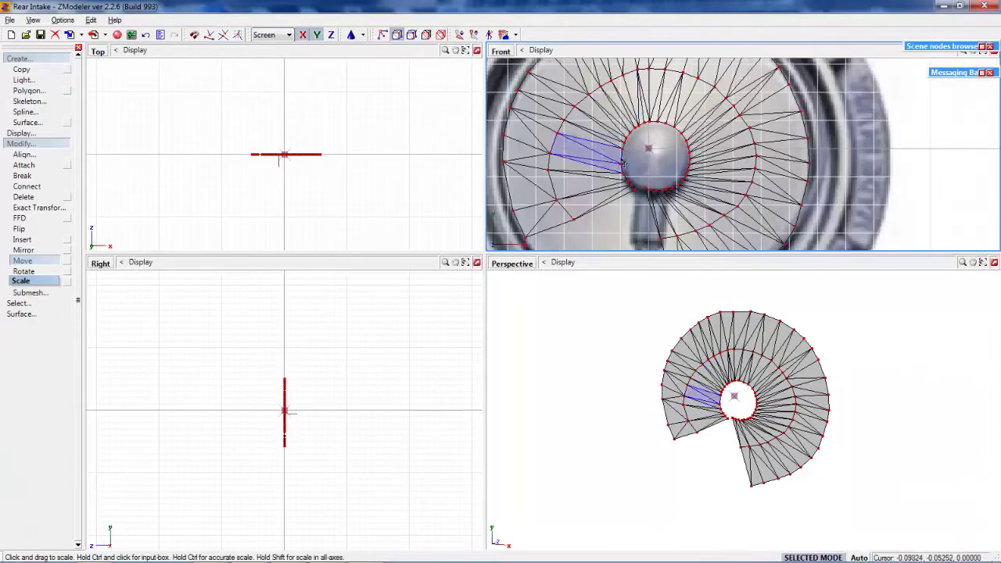
middle_drag(630, 186, 687, 109)
key(f)
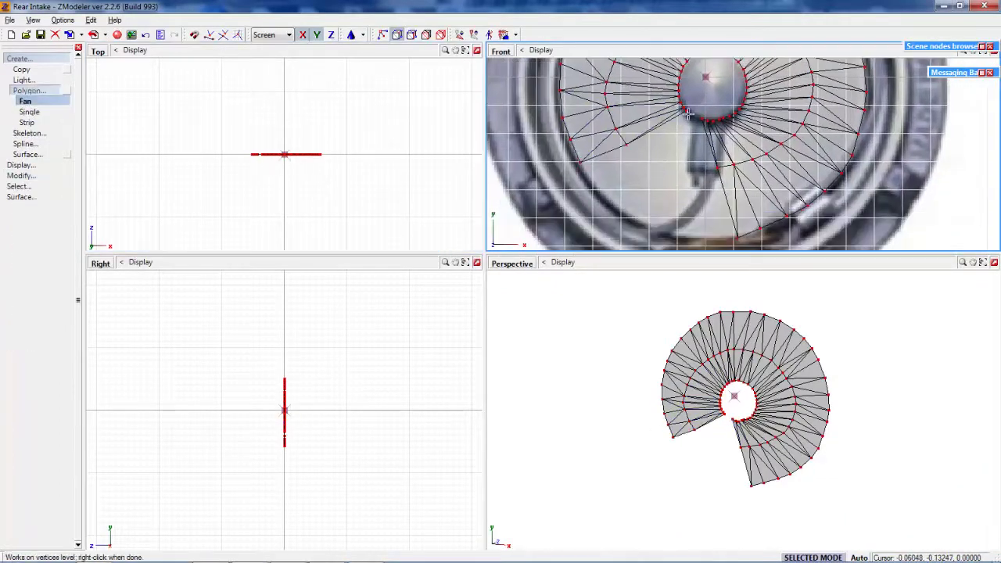
scroll(620, 207, up, 3)
right_click(664, 195)
key(m)
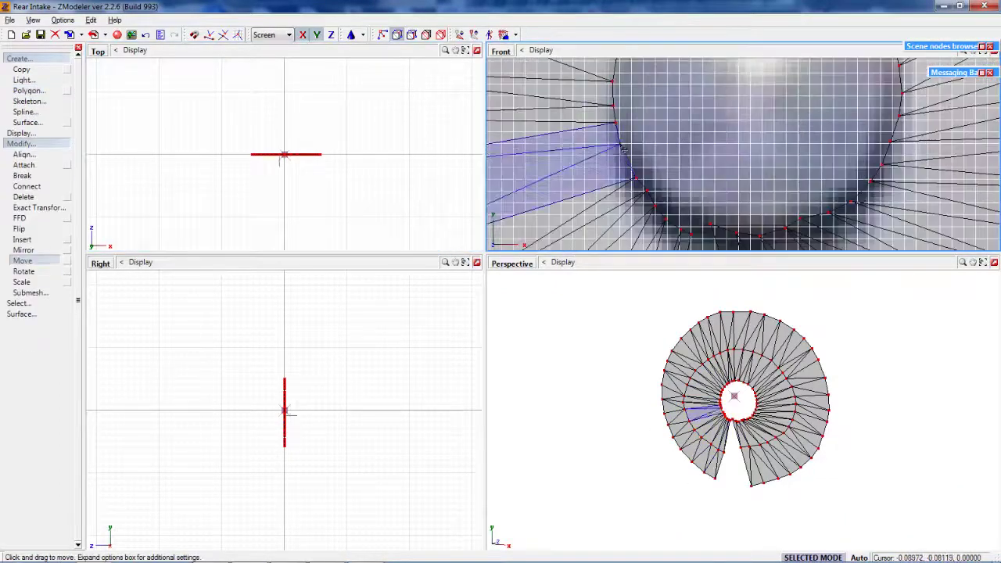
scroll(698, 188, down, 2)
key(f)
scroll(698, 188, up, 3)
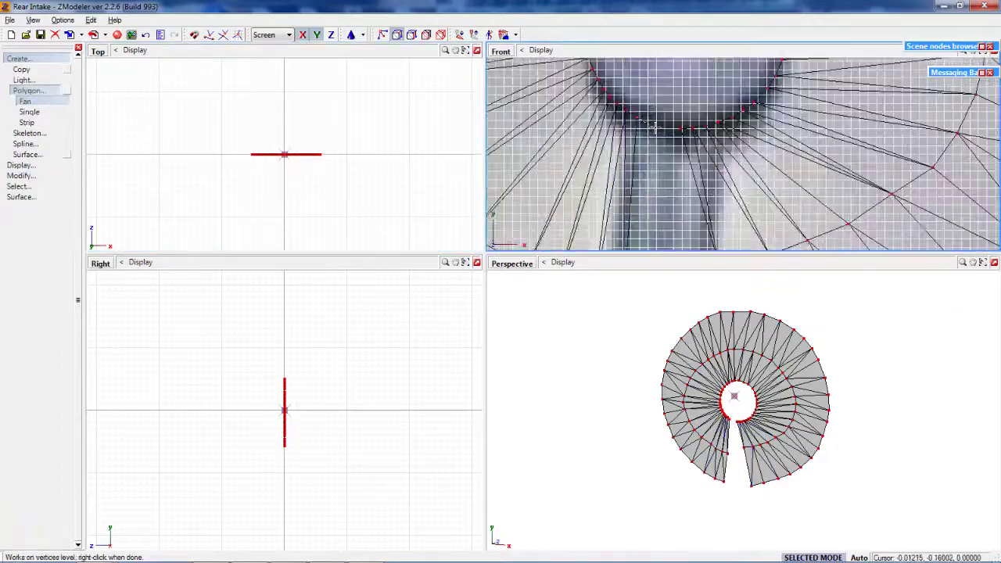
scroll(622, 219, down, 3)
scroll(620, 219, down, 2)
Add single triangles along the left, top and right edges of the outer rim.
middle_drag(743, 391, 703, 406)
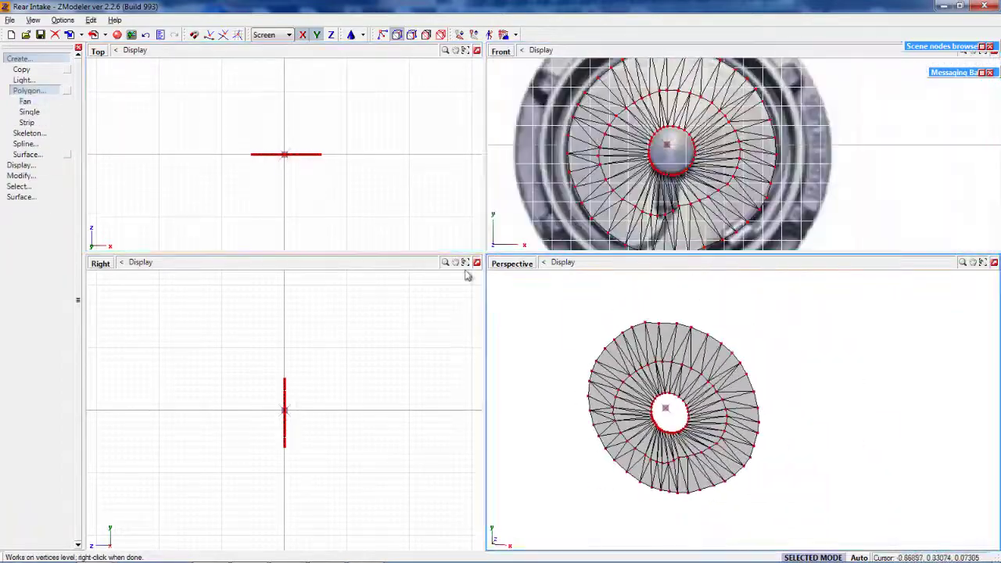
key(m)
scroll(696, 224, up, 2)
scroll(695, 224, up, 2)
scroll(696, 224, down, 3)
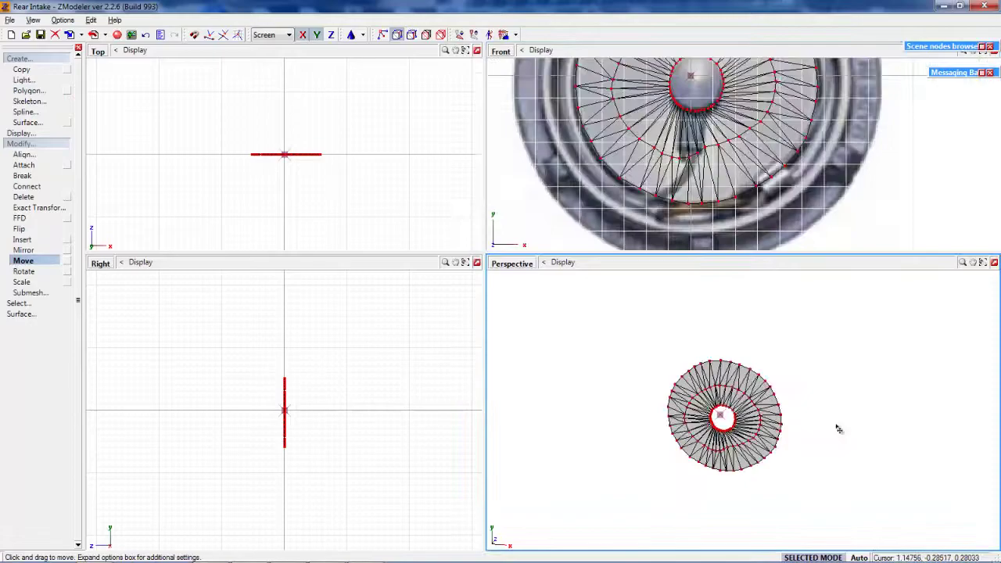
mouse_move(837, 424)
middle_down()
mouse_move(831, 362)
mouse_move(837, 368)
middle_up()
key(f)
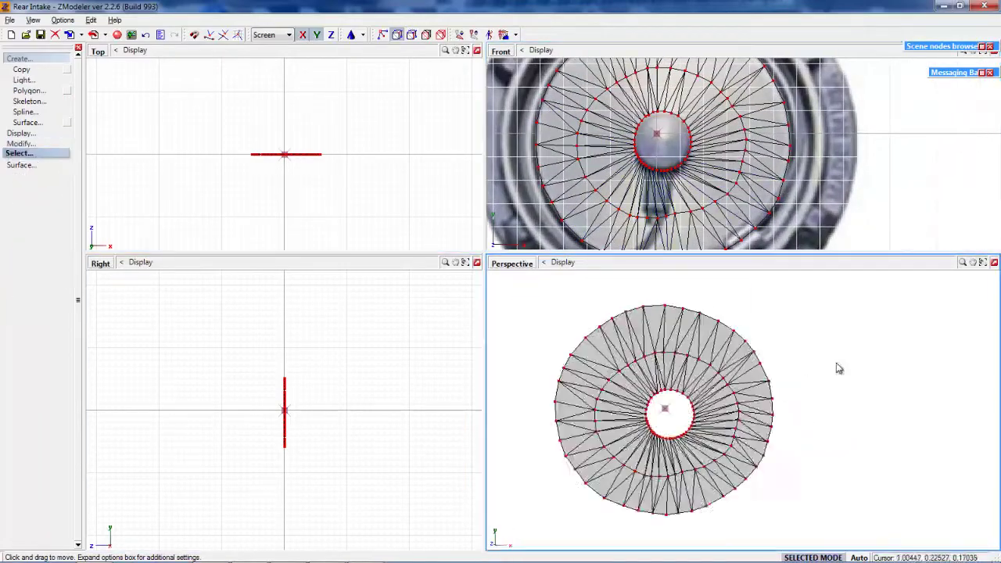
scroll(714, 179, up, 2)
scroll(713, 179, up, 3)
scroll(664, 157, up, 2)
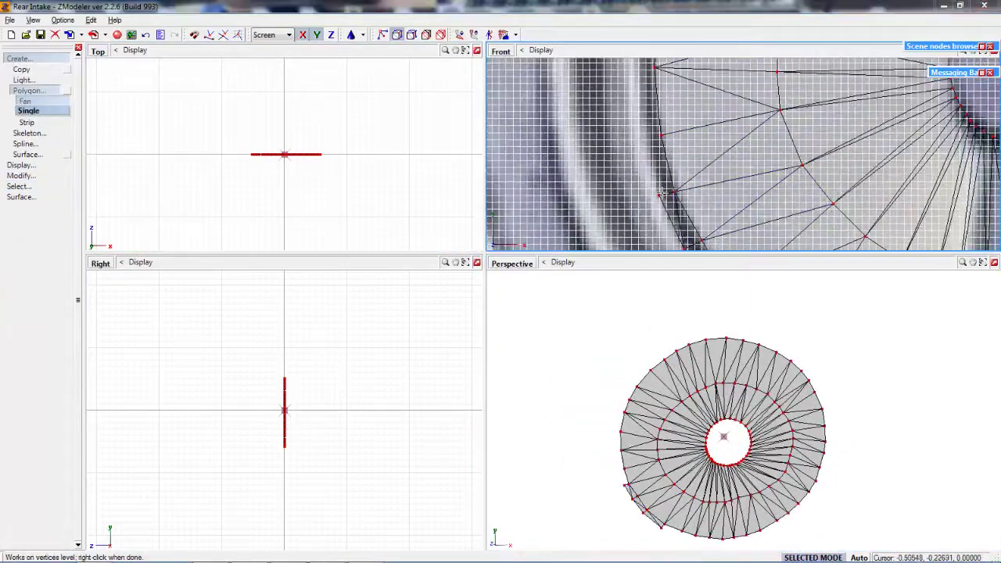
click(646, 107)
click(617, 149)
mouse_move(608, 125)
middle_down()
mouse_move(701, 156)
mouse_move(660, 168)
mouse_move(734, 180)
middle_up()
click(688, 153)
click(660, 168)
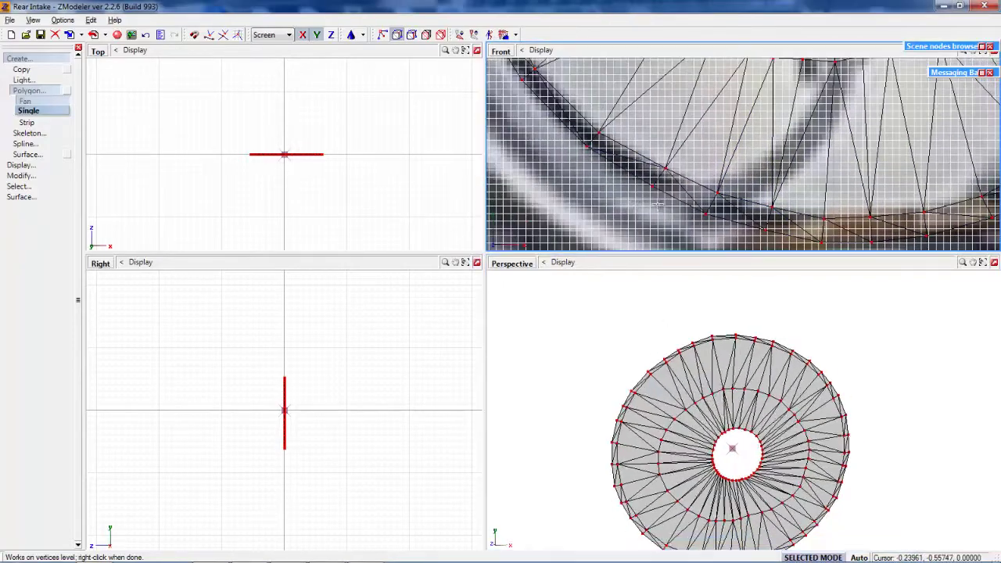
Switch to single-triangle mode and place triangles across the rim ring's gaps in Front view.
click(21, 175)
click(22, 261)
scroll(743, 152, down, 3)
scroll(742, 153, up, 3)
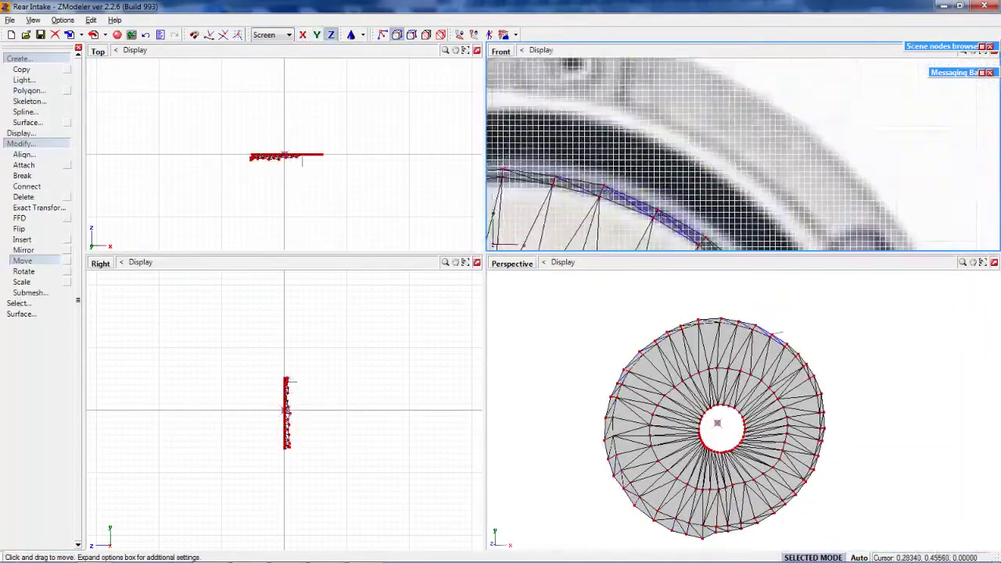
scroll(664, 178, down, 3)
scroll(665, 178, up, 3)
scroll(285, 410, up, 5)
middle_drag(781, 406, 842, 445)
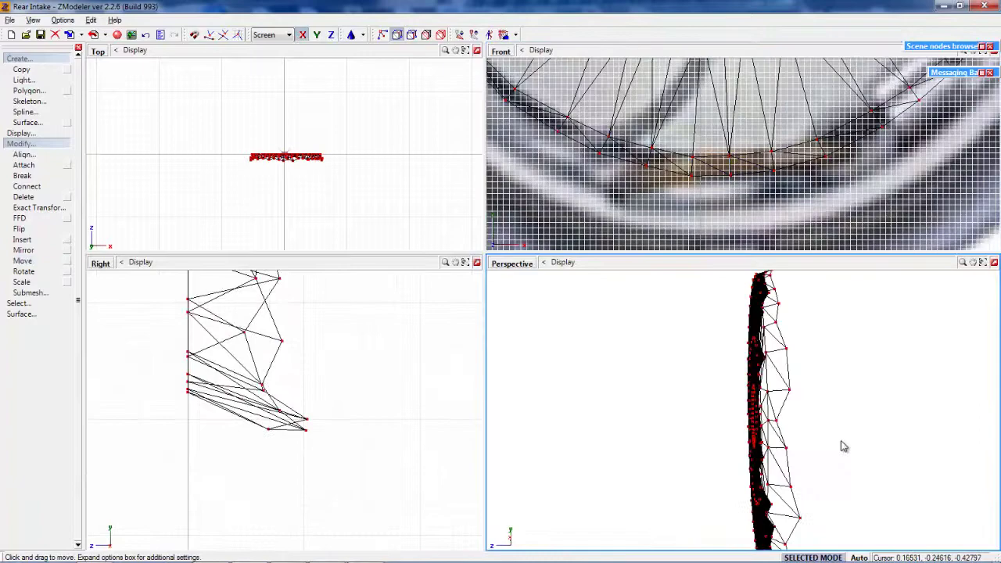
scroll(252, 484, up, 2)
scroll(251, 485, up, 2)
scroll(297, 402, down, 2)
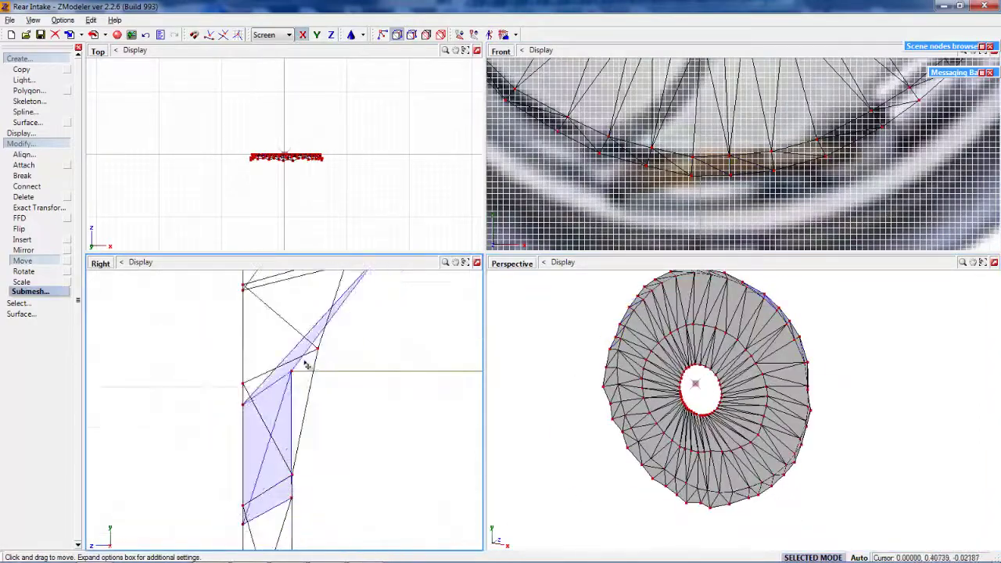
scroll(308, 357, down, 2)
scroll(346, 342, up, 3)
scroll(370, 415, up, 2)
scroll(404, 349, down, 2)
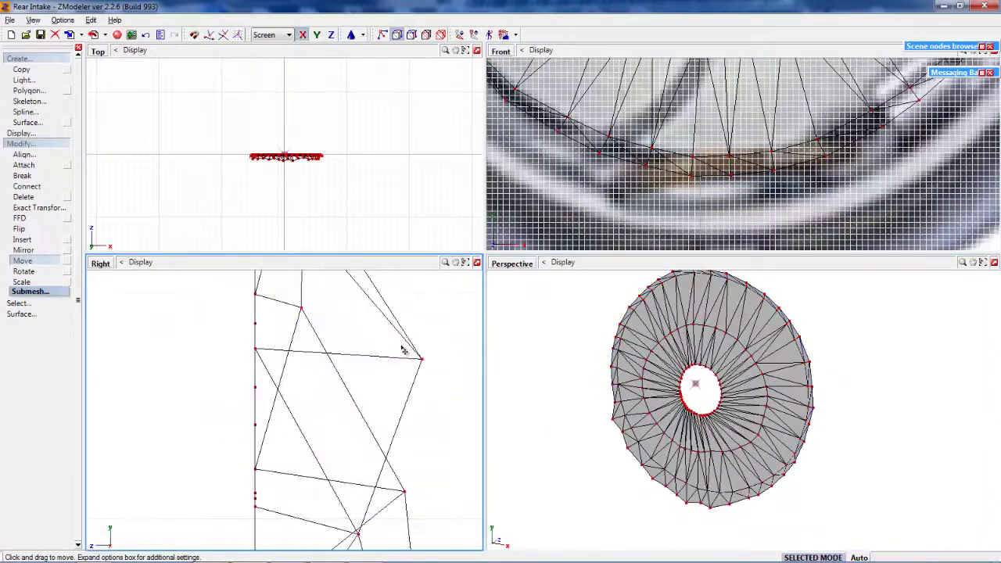
scroll(397, 376, up, 2)
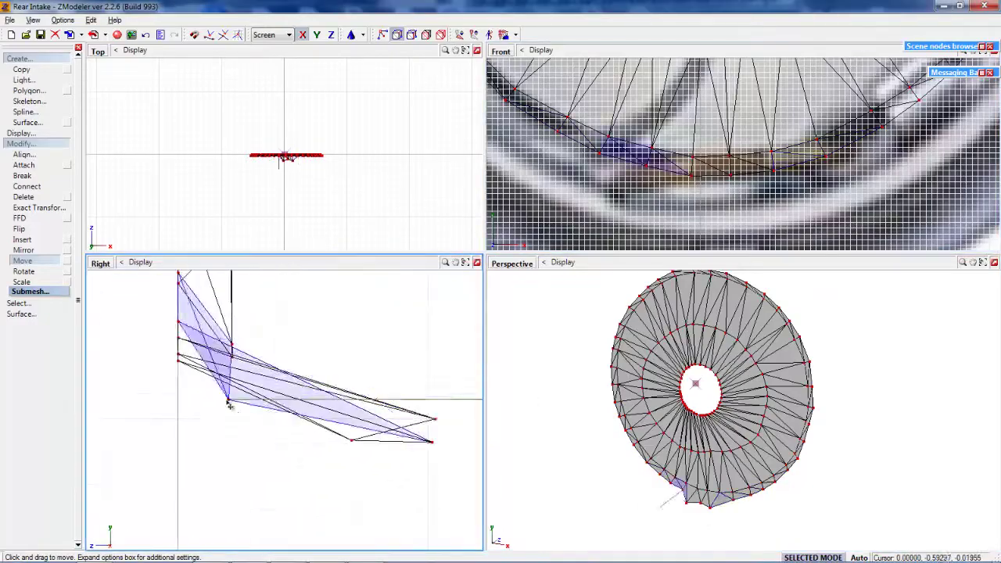
scroll(313, 375, down, 3)
middle_drag(703, 390, 677, 451)
scroll(726, 156, up, 2)
click(29, 90)
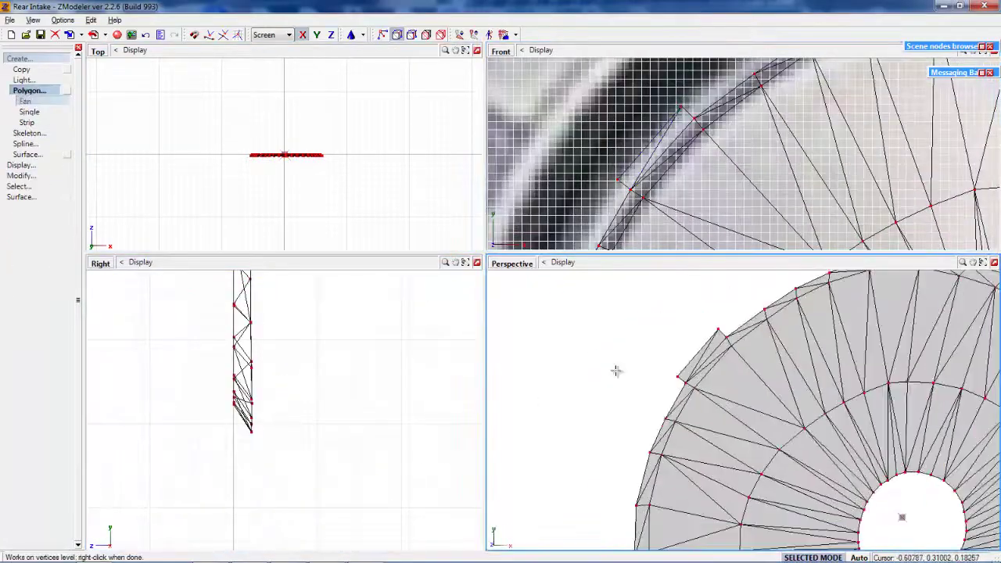
click(29, 111)
scroll(704, 156, down, 3)
scroll(664, 117, up, 2)
click(664, 118)
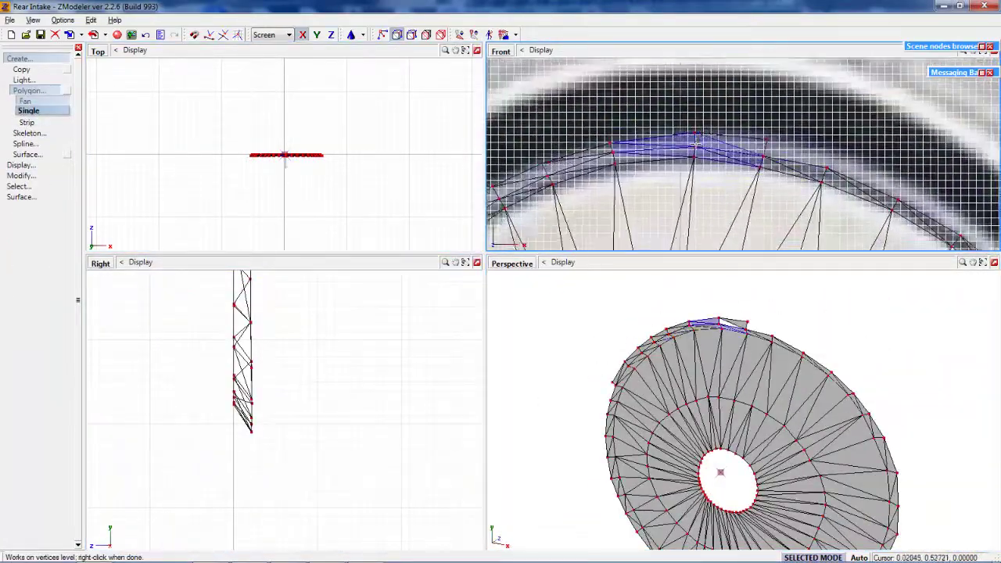
scroll(665, 117, down, 2)
scroll(664, 117, up, 3)
scroll(665, 86, up, 2)
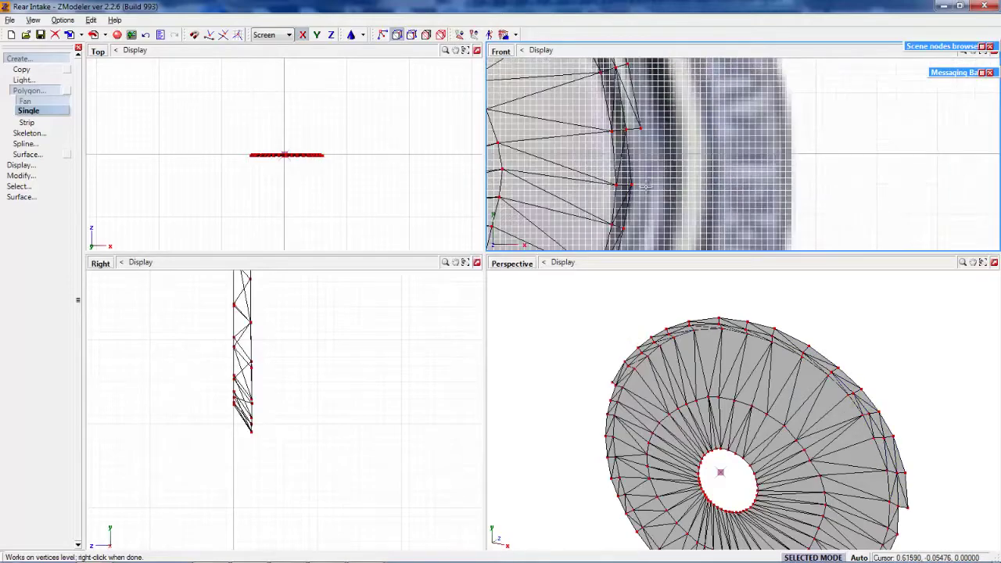
scroll(664, 86, down, 3)
scroll(703, 125, up, 2)
scroll(743, 163, up, 1)
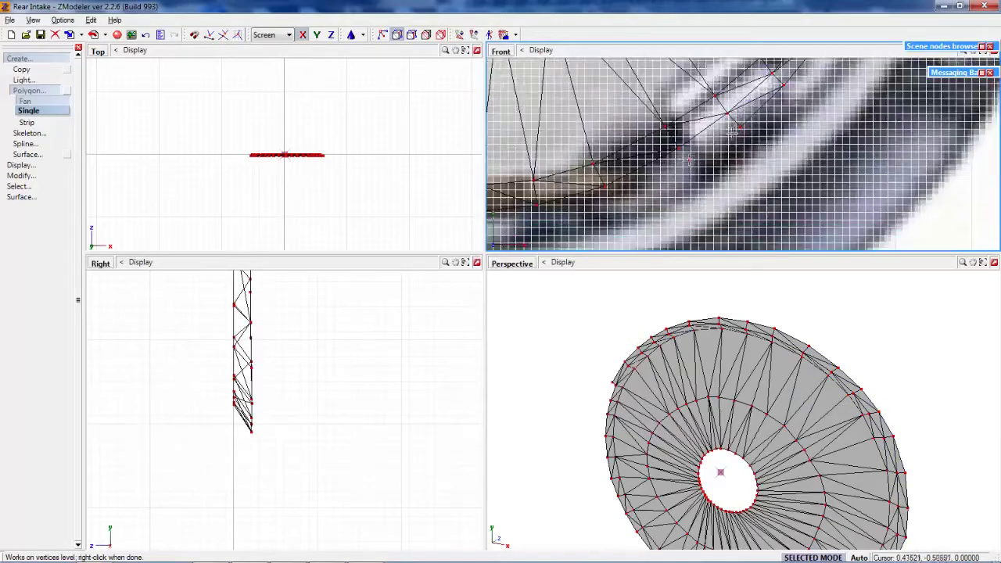
click(696, 172)
mouse_move(614, 173)
middle_down()
mouse_move(805, 197)
mouse_move(606, 188)
mouse_move(666, 172)
middle_up()
scroll(607, 187, down, 2)
Build an octagonal fan over the hub hole in the Front view.
key(m)
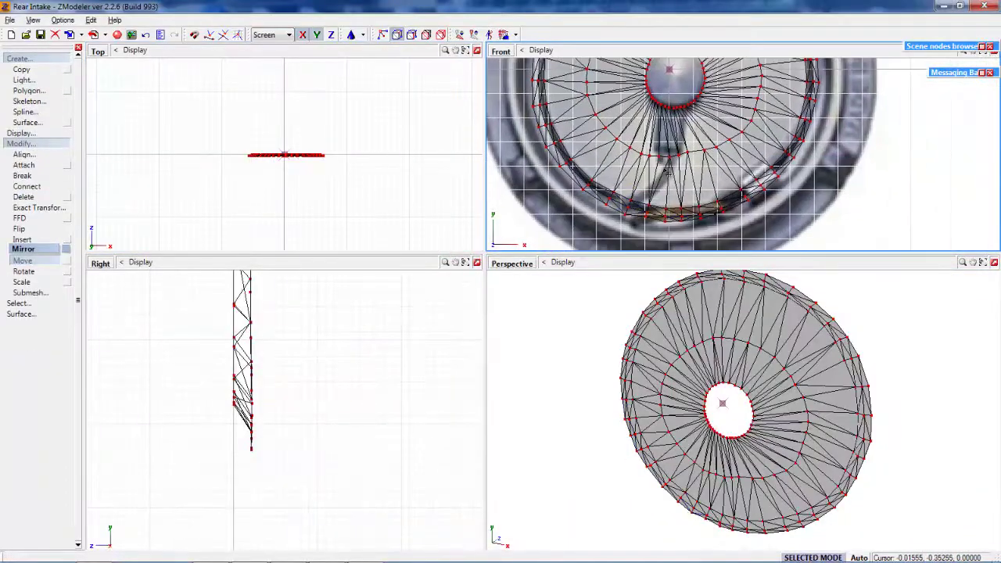
scroll(750, 204, up, 2)
middle_drag(630, 351, 665, 359)
click(29, 90)
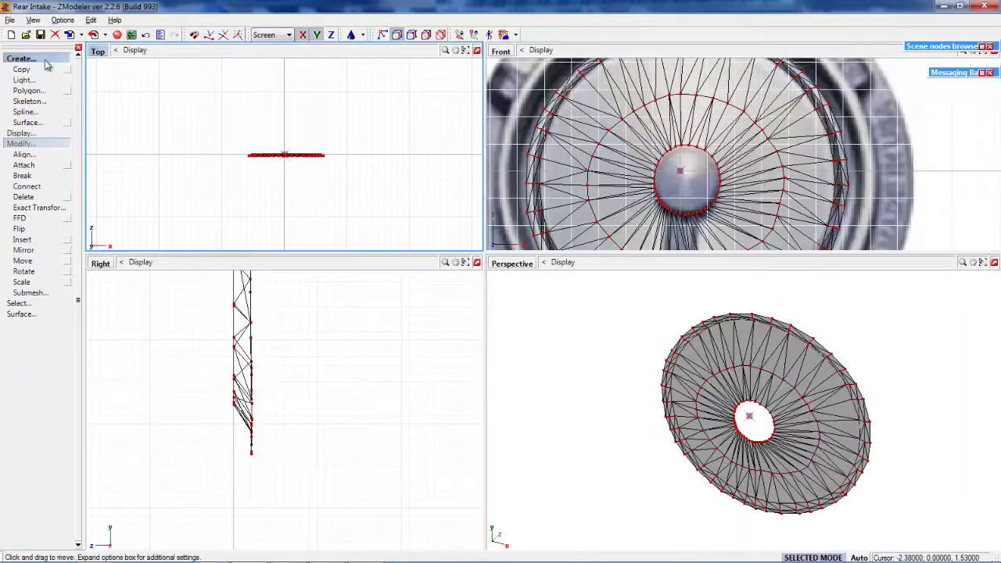
scroll(698, 207, up, 3)
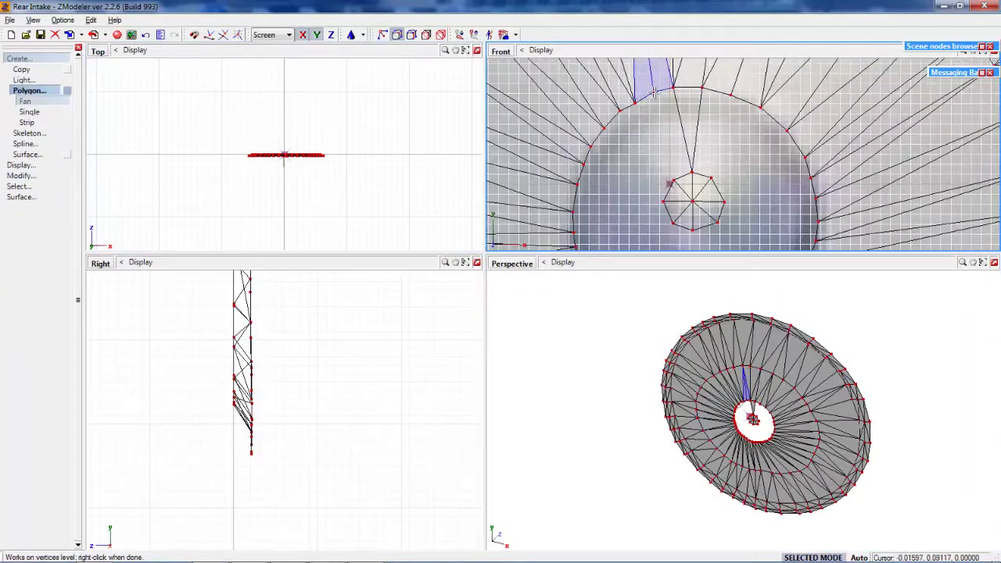
scroll(751, 414, up, 5)
middle_drag(594, 203, 545, 178)
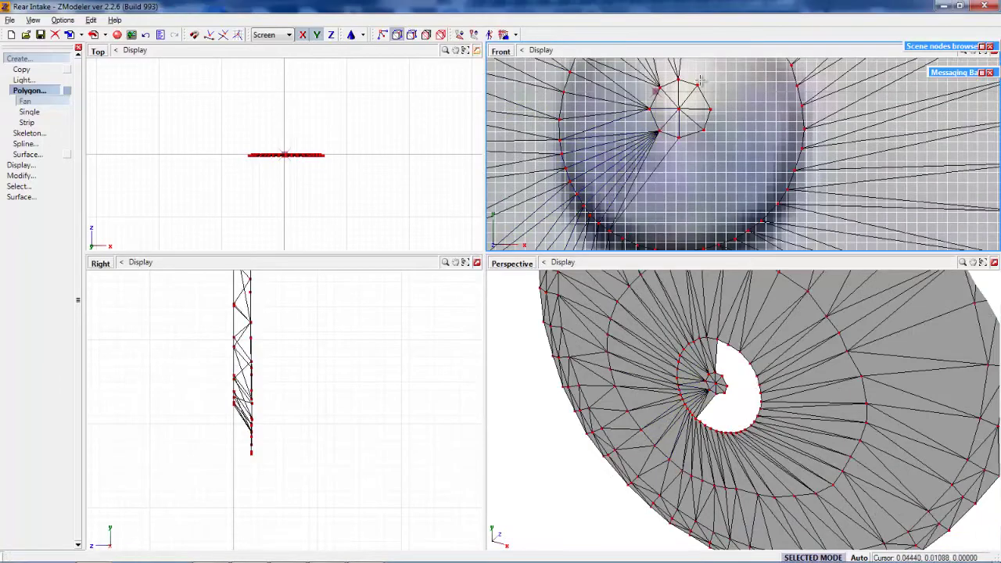
middle_drag(701, 80, 666, 115)
scroll(663, 116, up, 2)
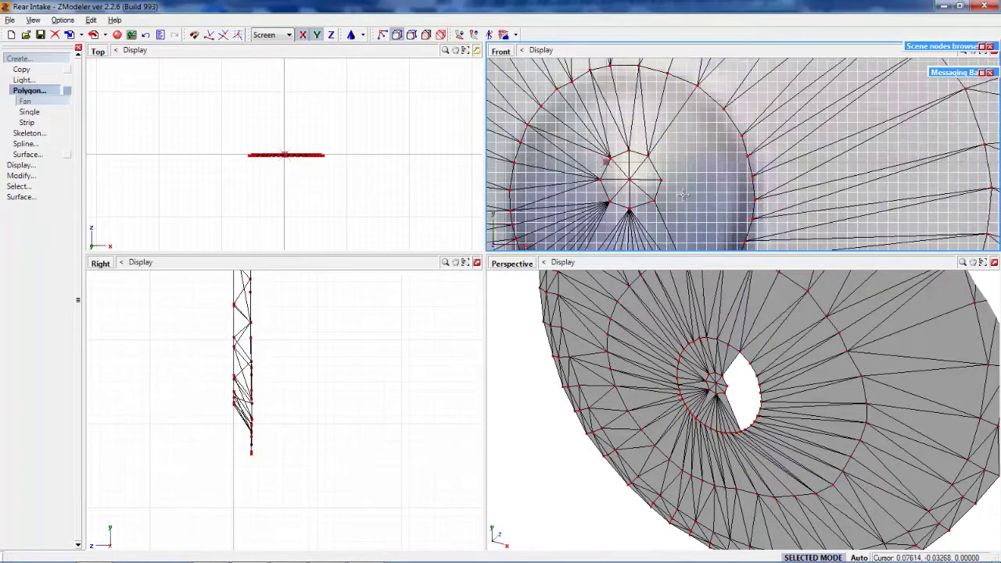
middle_drag(670, 156, 573, 129)
scroll(741, 396, down, 5)
scroll(741, 395, up, 3)
scroll(297, 512, up, 3)
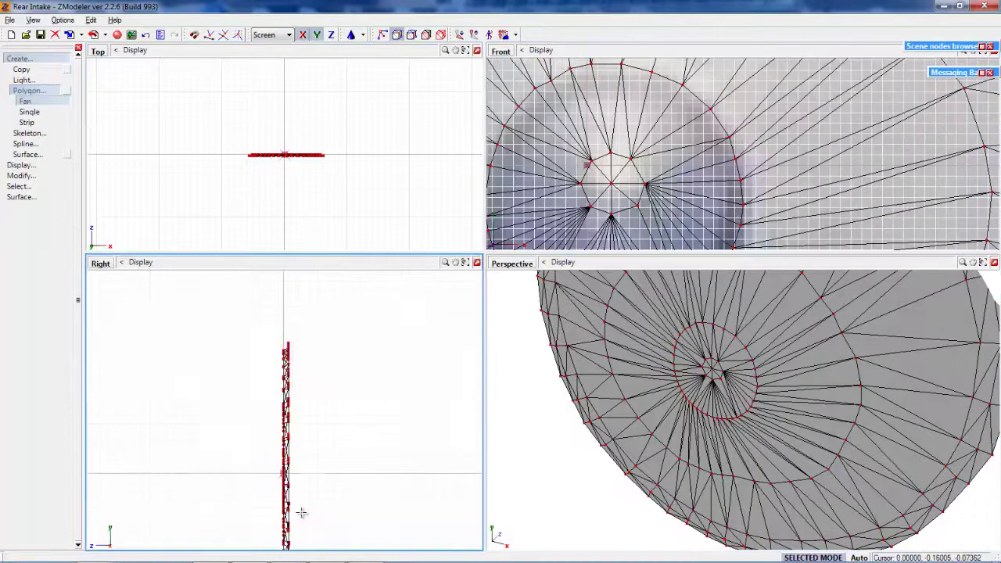
Move the hub fan's centre outward in the Right view to form a pointed cone.
key(m)
mouse_move(302, 436)
mouse_down()
mouse_move(247, 408)
mouse_move(308, 353)
mouse_up()
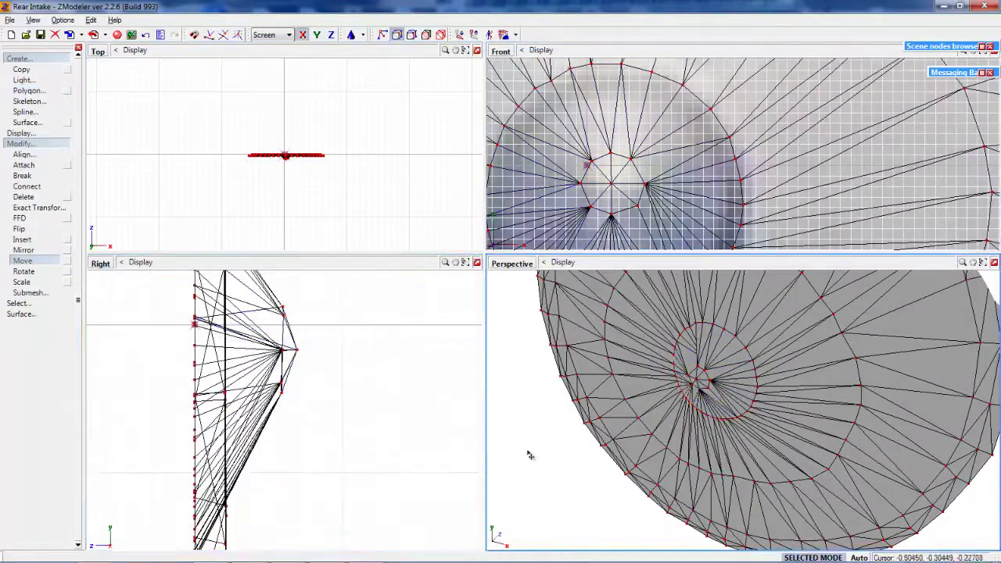
scroll(642, 160, up, 2)
scroll(642, 160, down, 3)
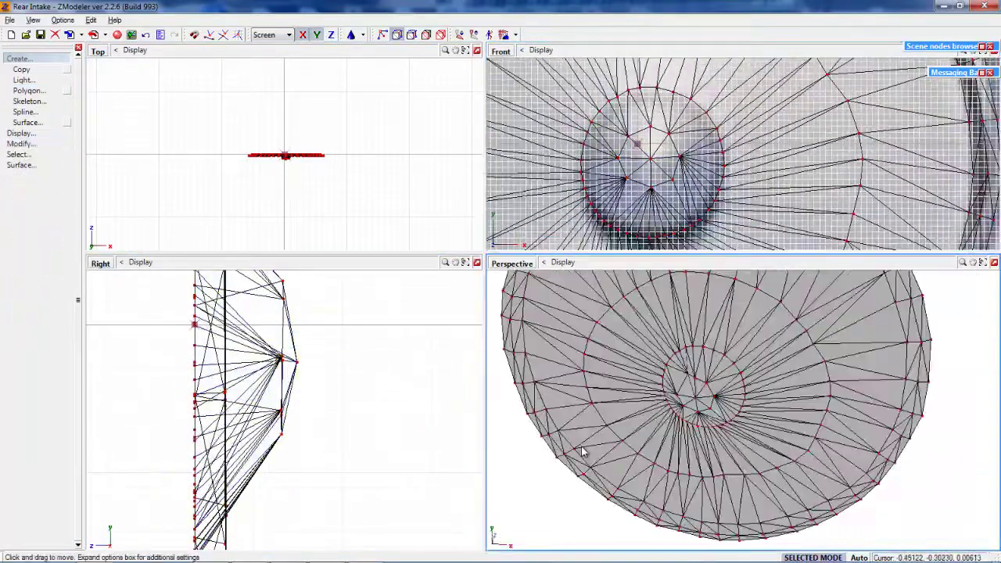
drag(297, 349, 325, 367)
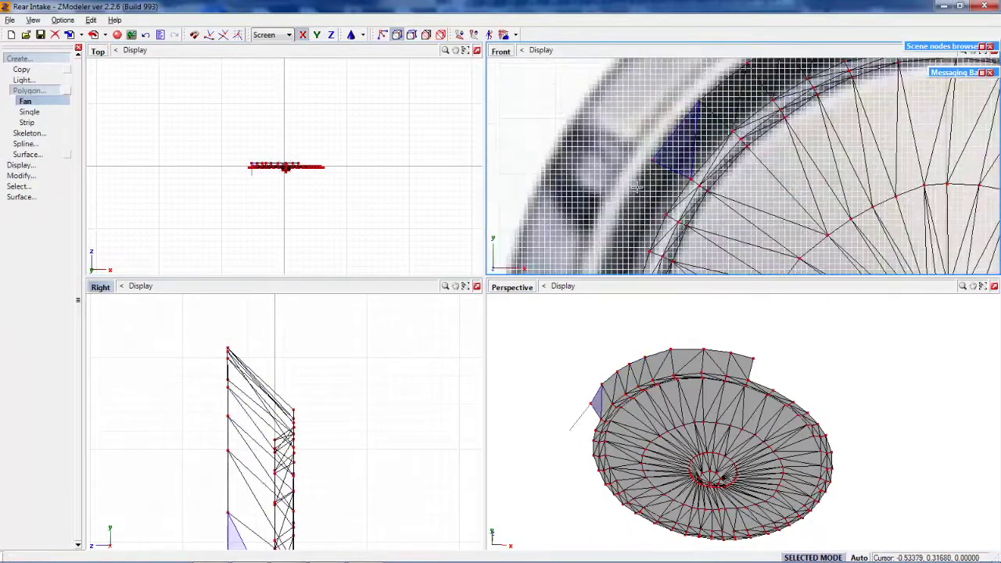
Inspect the rim in Perspective and set polygon creation to Fan.
middle_drag(696, 145, 621, 197)
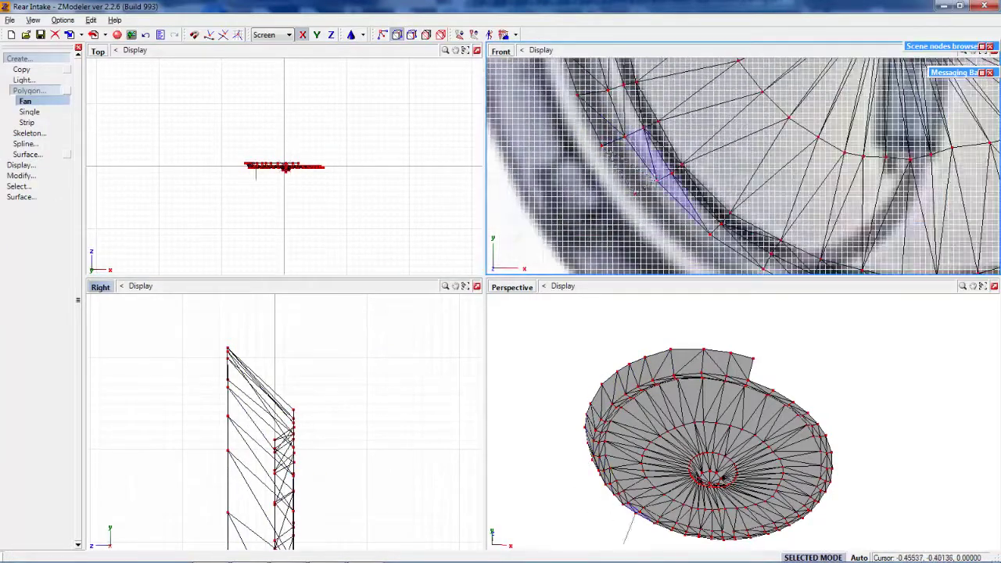
middle_drag(720, 190, 710, 203)
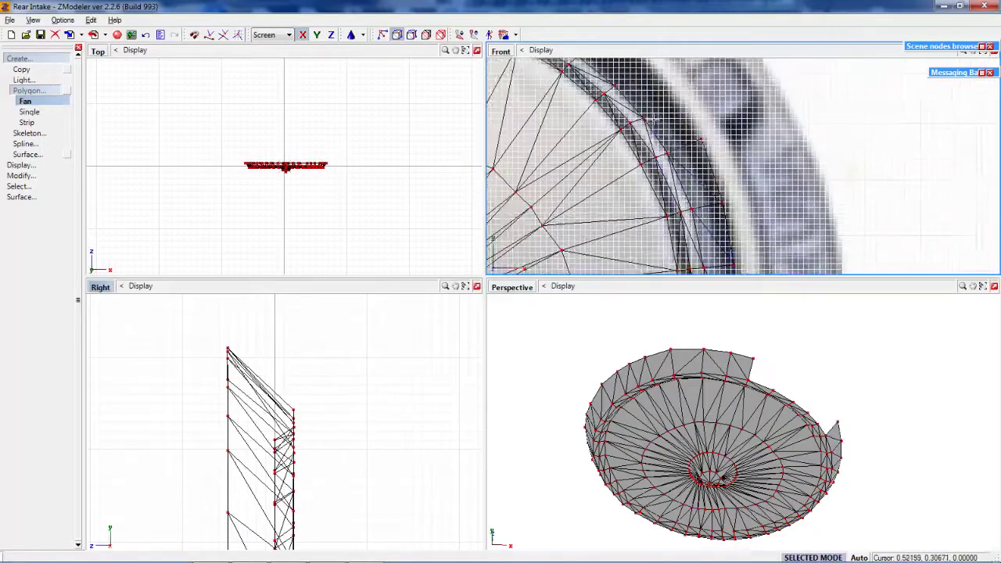
click(21, 175)
click(22, 261)
mouse_move(782, 406)
middle_down()
mouse_move(835, 394)
mouse_move(585, 422)
middle_up()
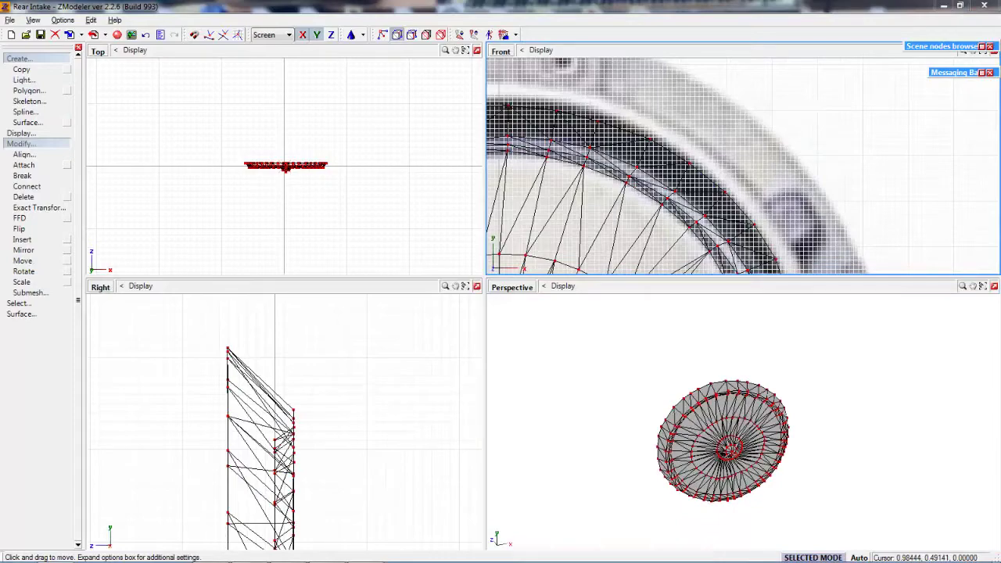
mouse_move(586, 422)
middle_down()
mouse_move(847, 469)
mouse_move(596, 487)
mouse_move(818, 462)
middle_up()
click(29, 90)
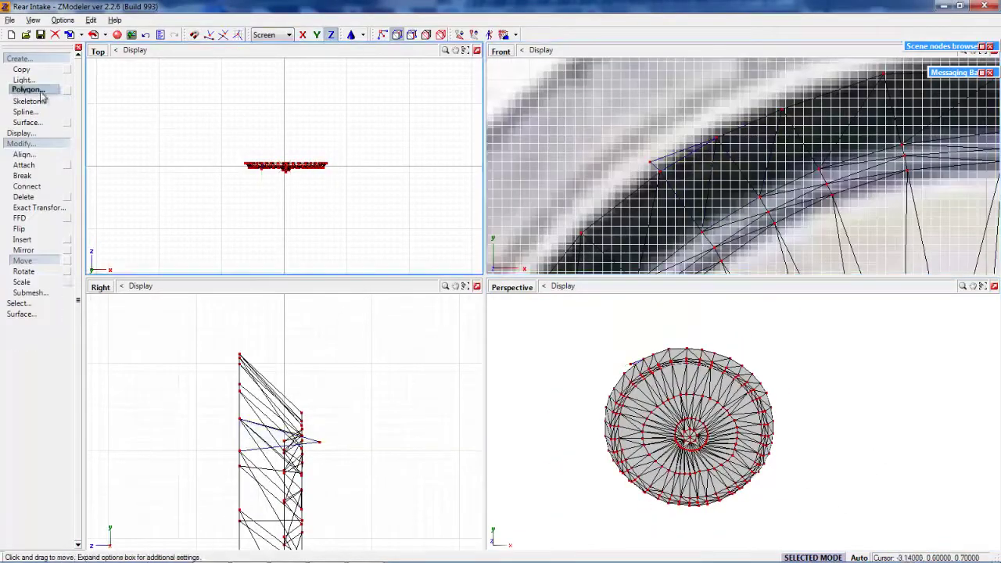
click(25, 101)
Work around the outer ring in the Front view, adding fan faces section by section.
middle_drag(905, 155, 791, 179)
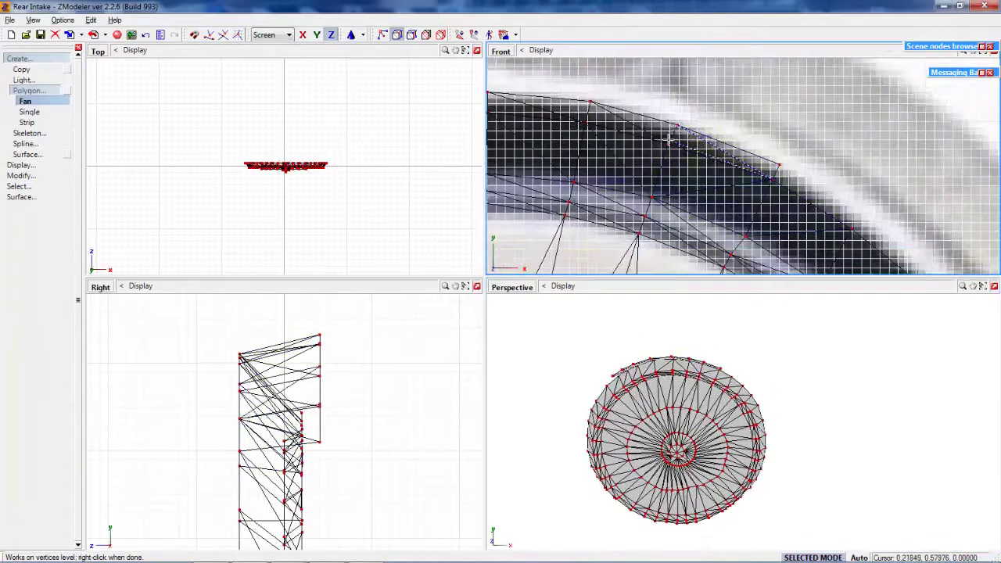
middle_drag(668, 139, 724, 140)
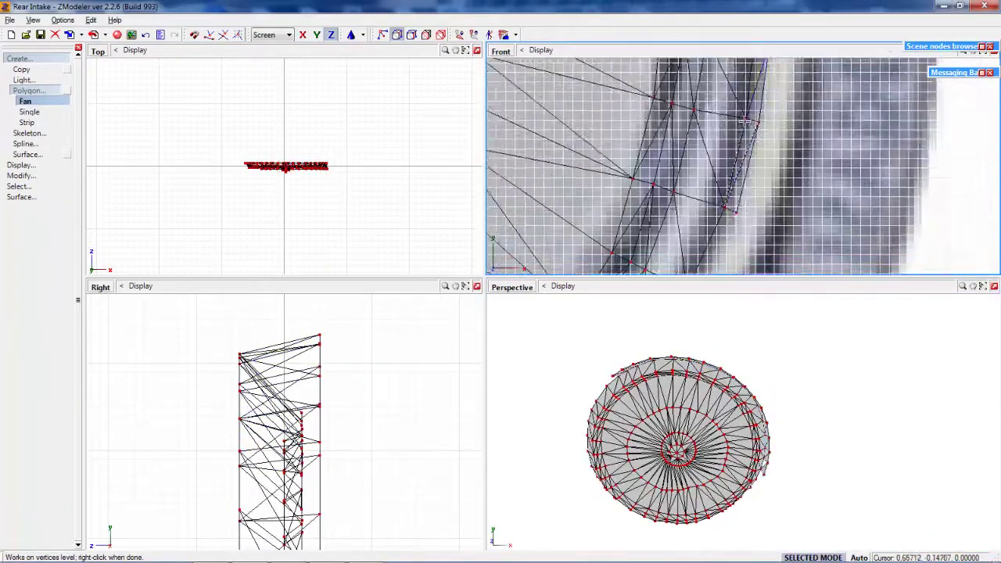
middle_drag(812, 117, 612, 177)
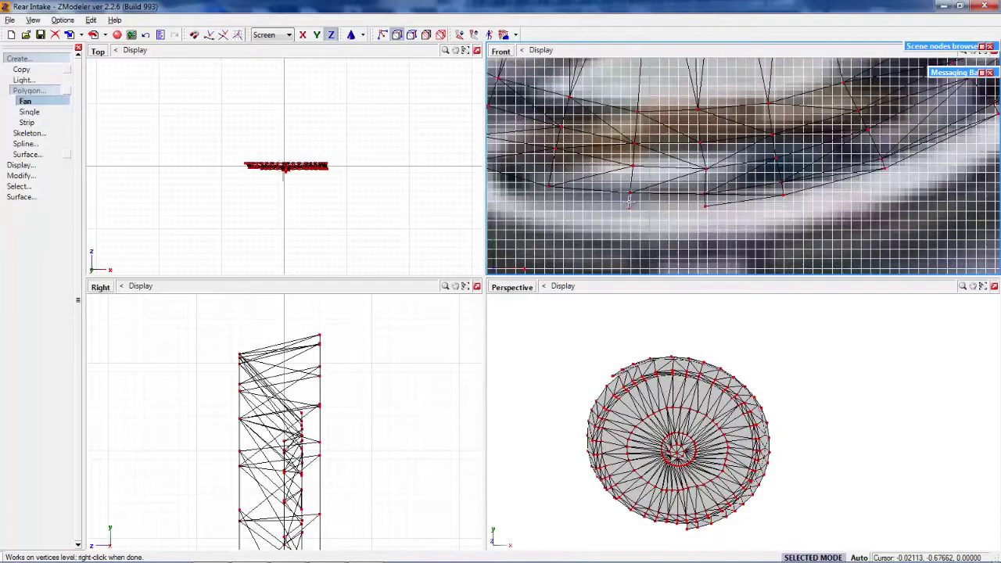
scroll(611, 176, up, 3)
scroll(701, 170, down, 1)
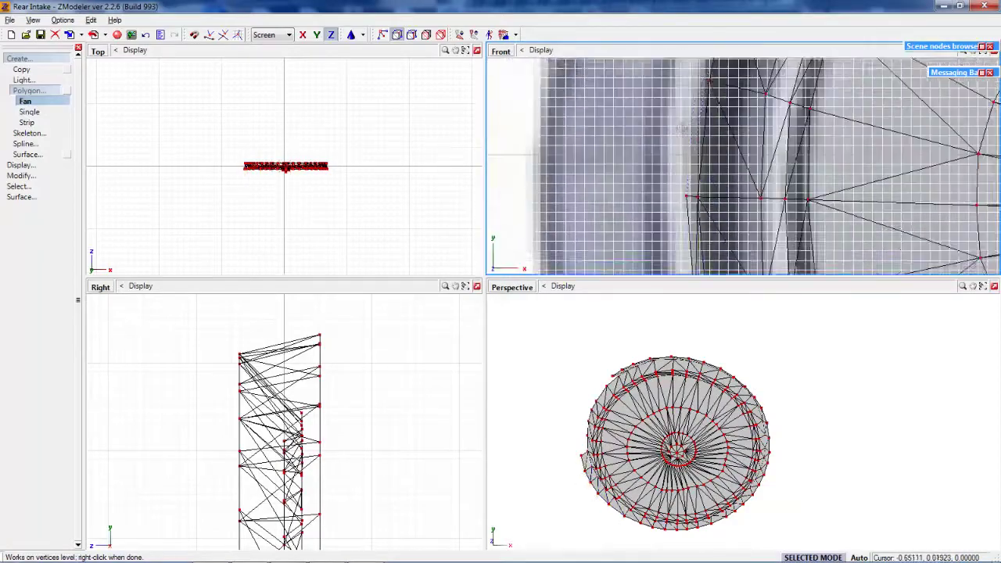
scroll(739, 121, down, 2)
middle_drag(570, 318, 581, 384)
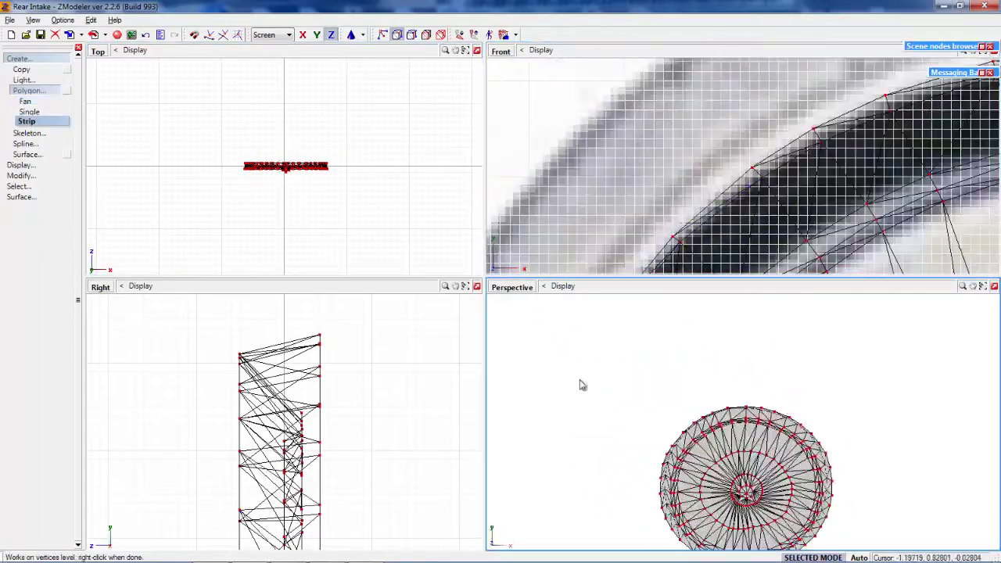
scroll(560, 192, up, 4)
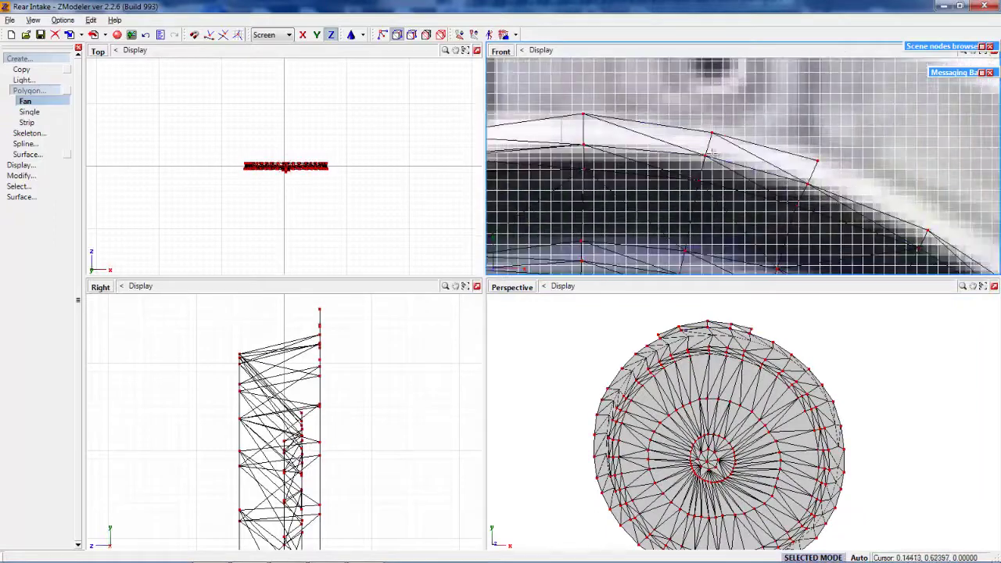
middle_drag(726, 164, 773, 215)
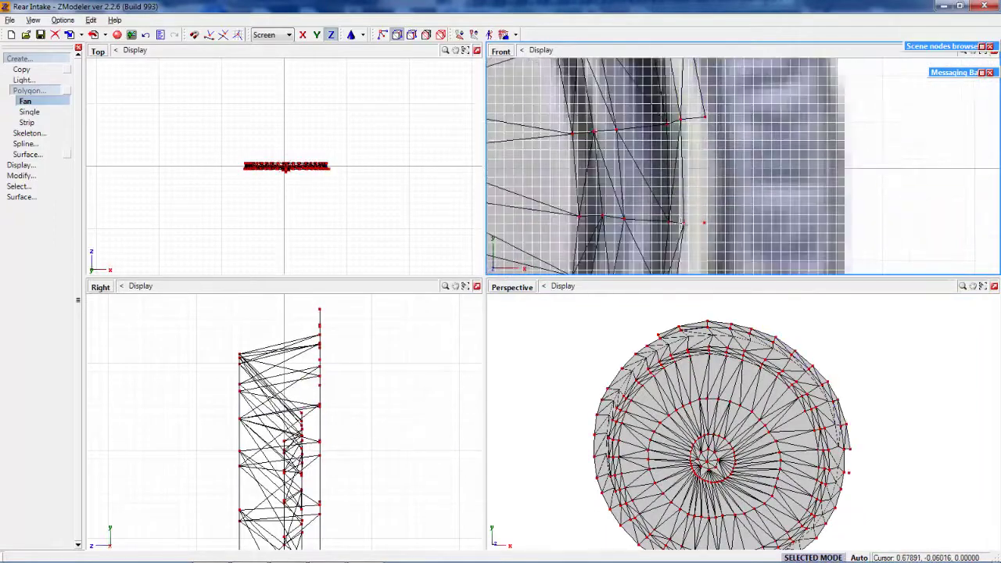
middle_drag(742, 173, 630, 209)
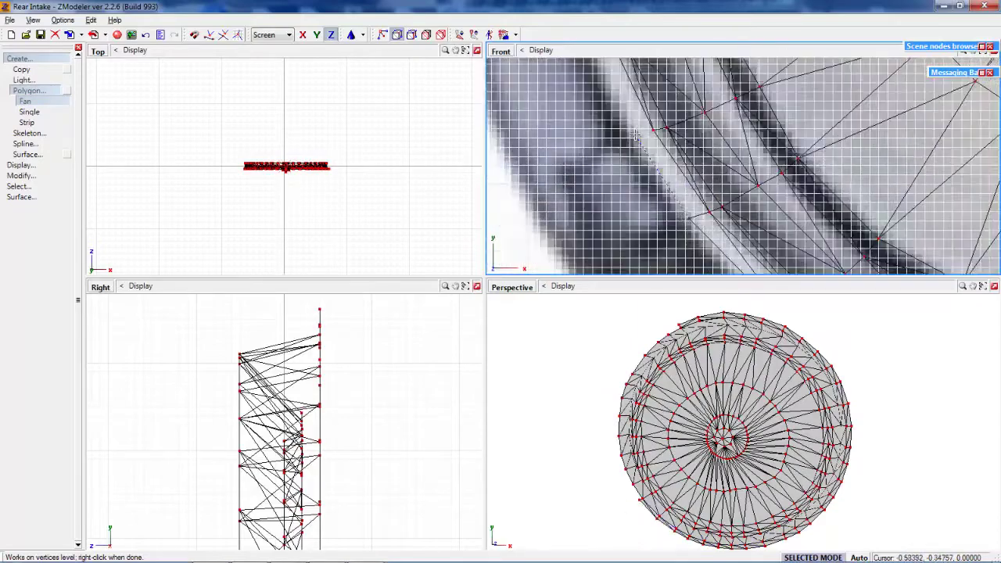
middle_drag(634, 135, 699, 215)
middle_drag(659, 172, 704, 203)
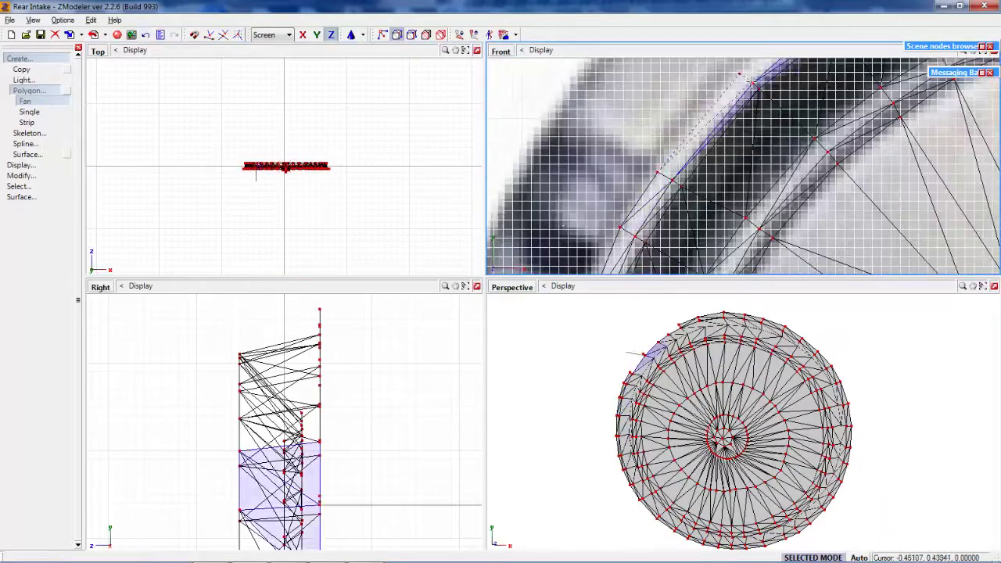
Add fan faces at the rim edge to start a tab jutting from the lower-right.
alt+middle_drag(643, 407, 816, 457)
scroll(521, 210, down, 5)
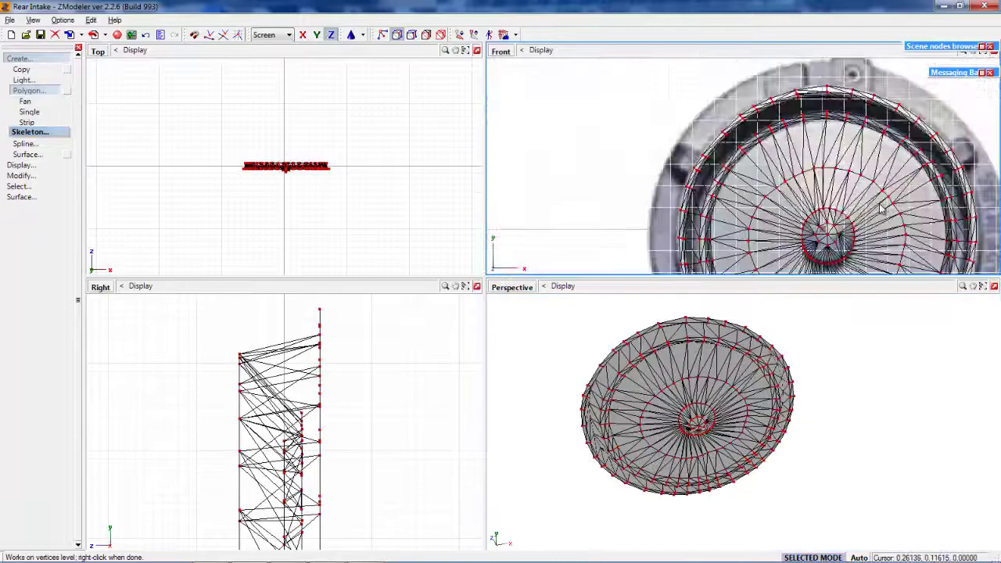
scroll(715, 168, up, 5)
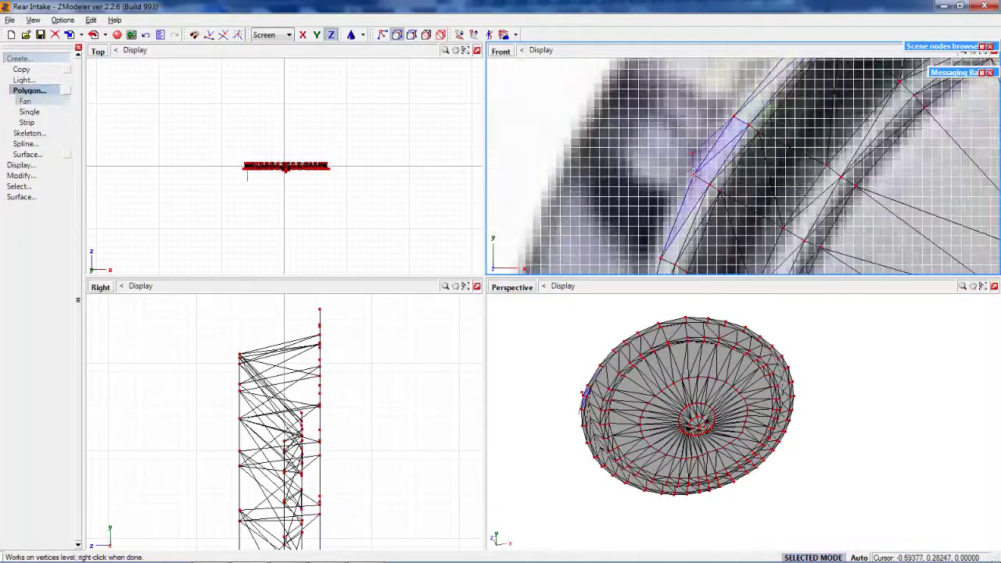
scroll(681, 119, up, 3)
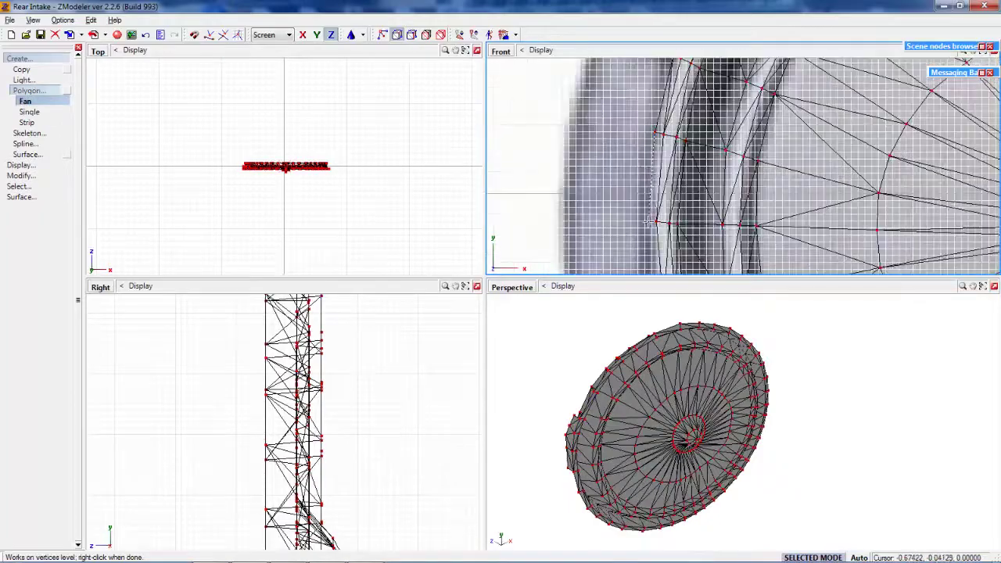
scroll(661, 203, up, 3)
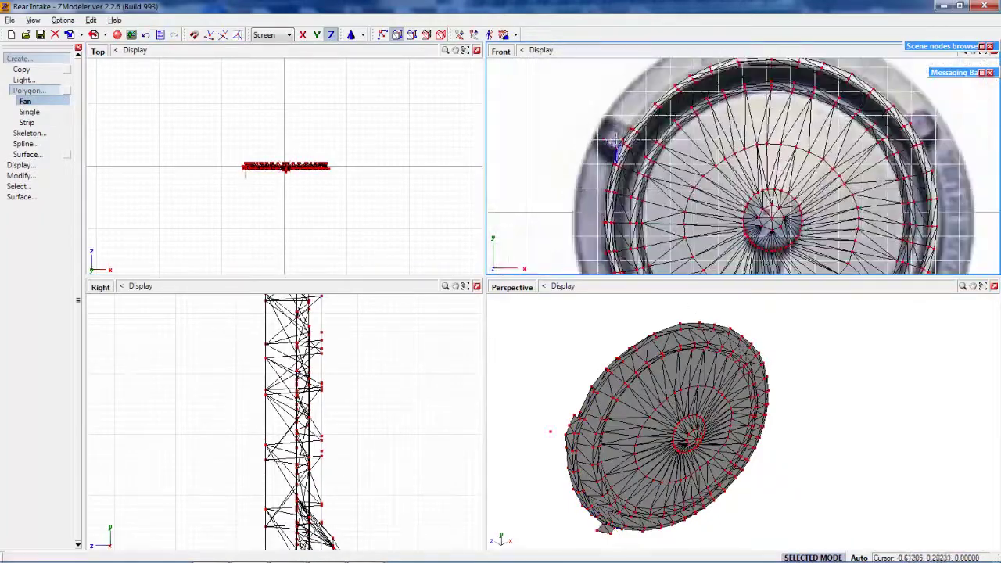
click(614, 140)
scroll(676, 191, up, 3)
scroll(830, 165, down, 3)
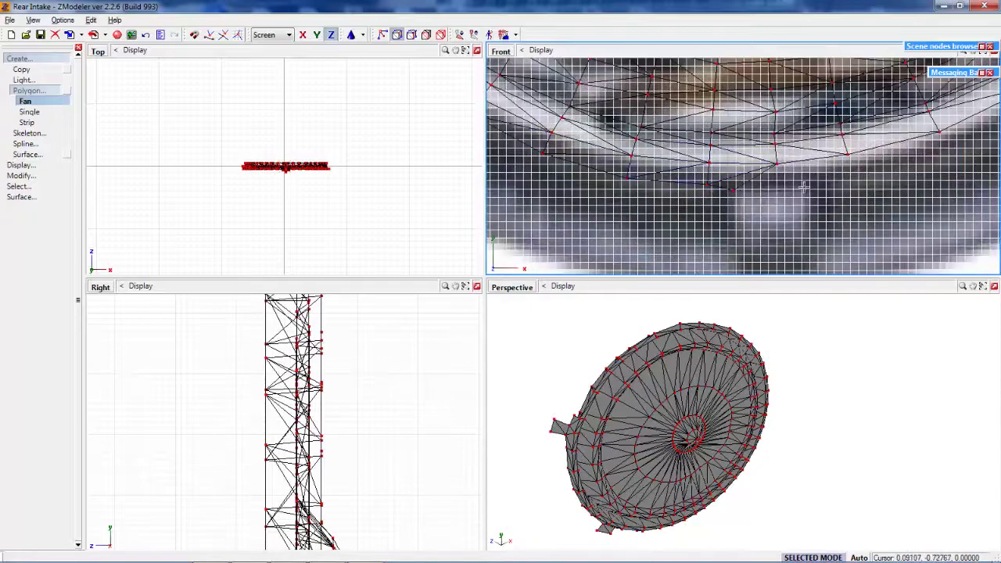
scroll(830, 166, up, 3)
scroll(830, 166, up, 2)
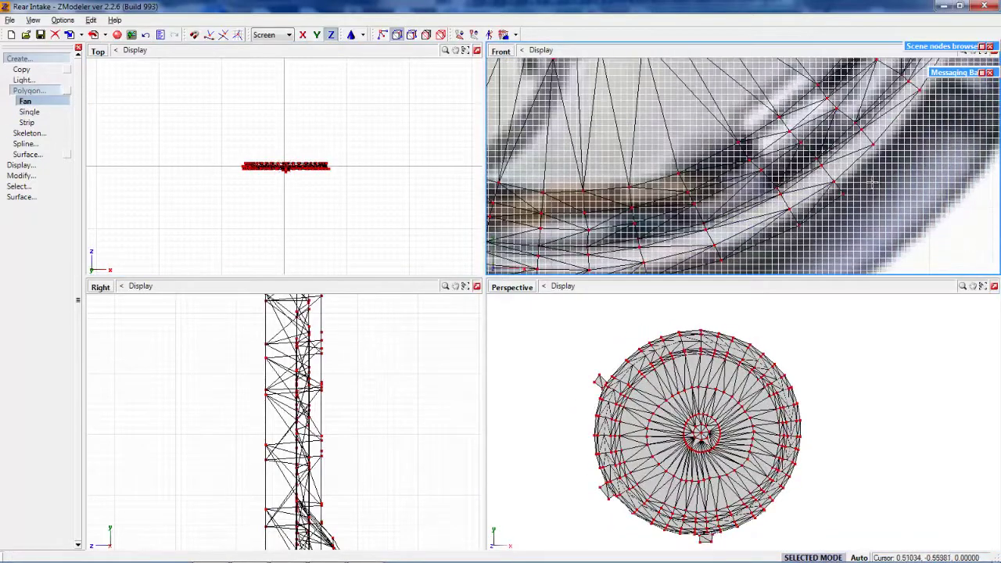
middle_drag(818, 464, 723, 214)
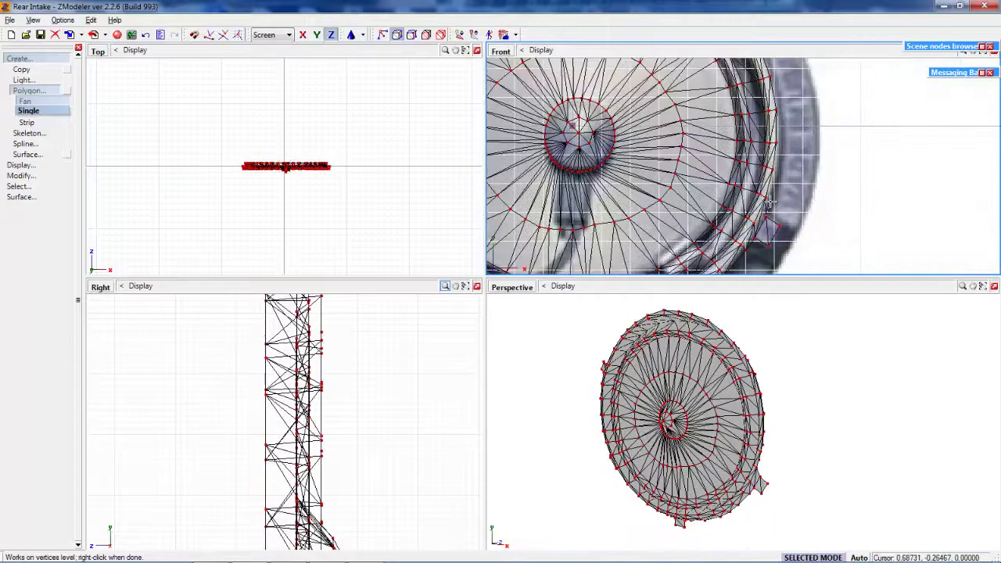
scroll(785, 134, down, 3)
click(779, 165)
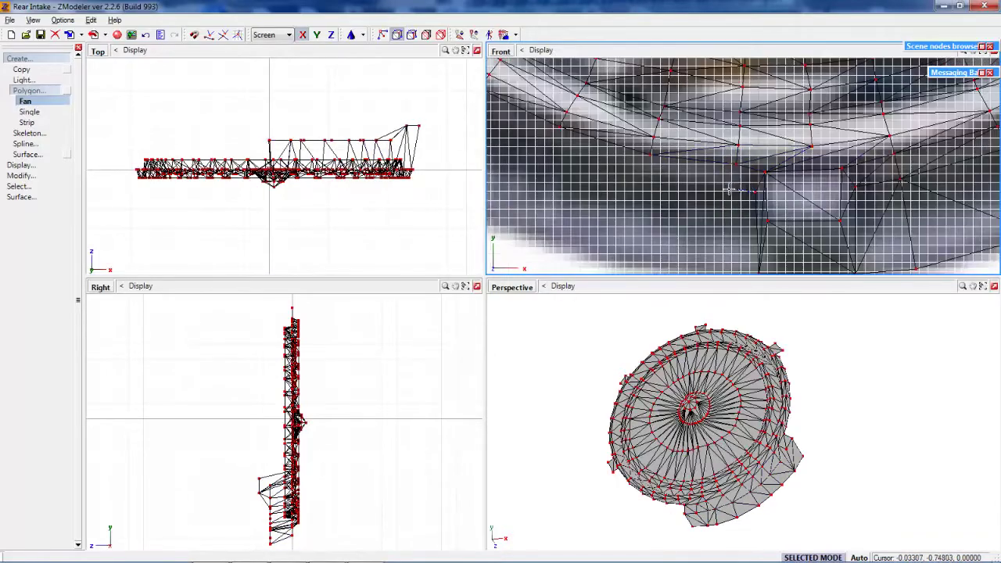
Orbit to check the tabs and rotate vertices into place.
middle_drag(570, 335, 649, 305)
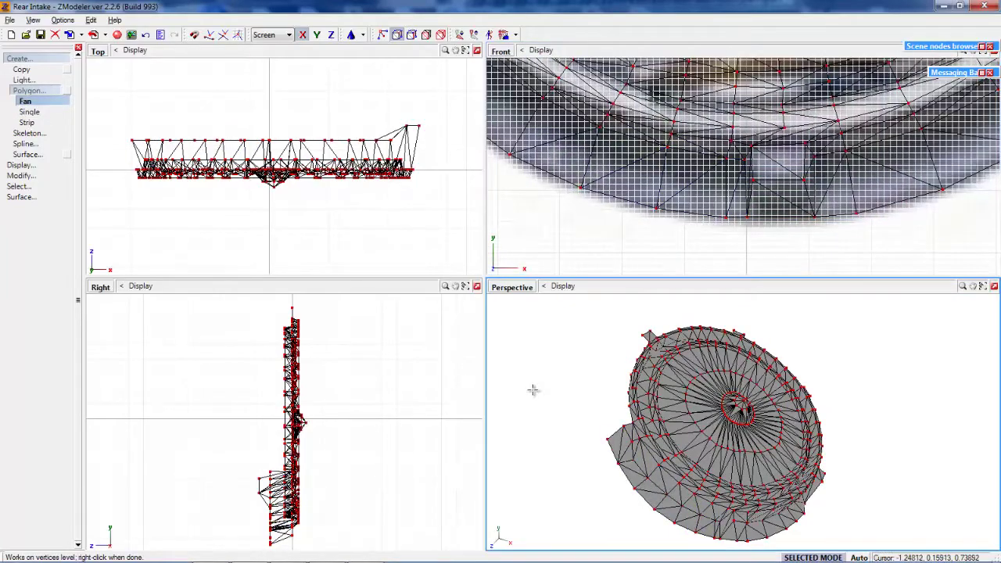
middle_drag(532, 389, 51, 146)
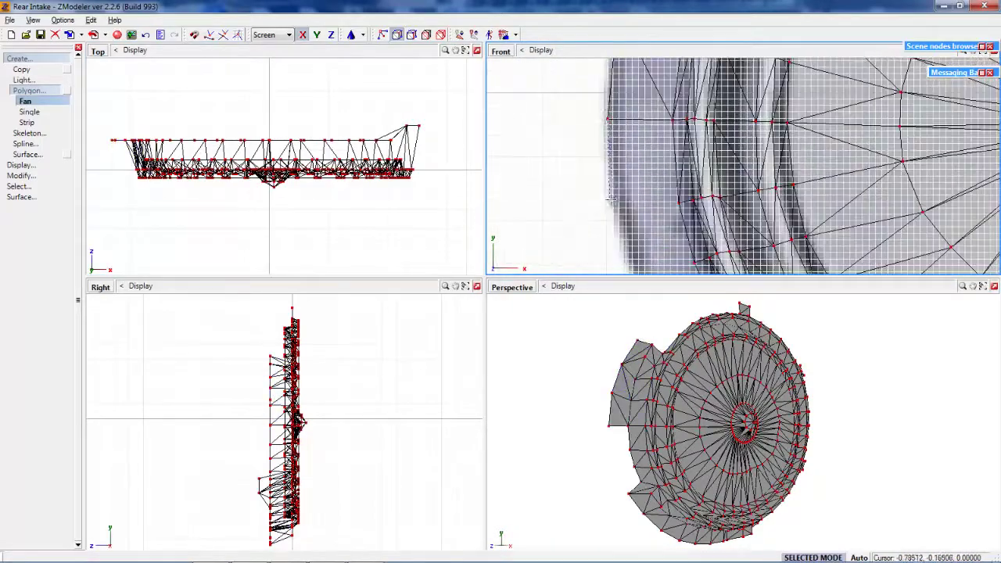
mouse_move(4, 90)
middle_down()
mouse_move(849, 415)
mouse_move(901, 446)
middle_up()
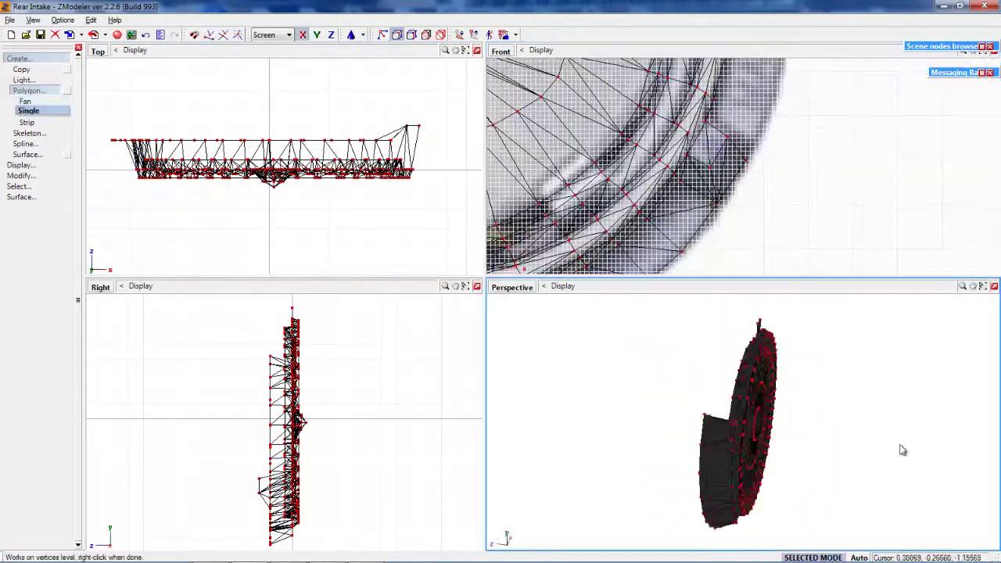
scroll(250, 503, up, 3)
key(m)
key(r)
middle_drag(599, 424, 640, 178)
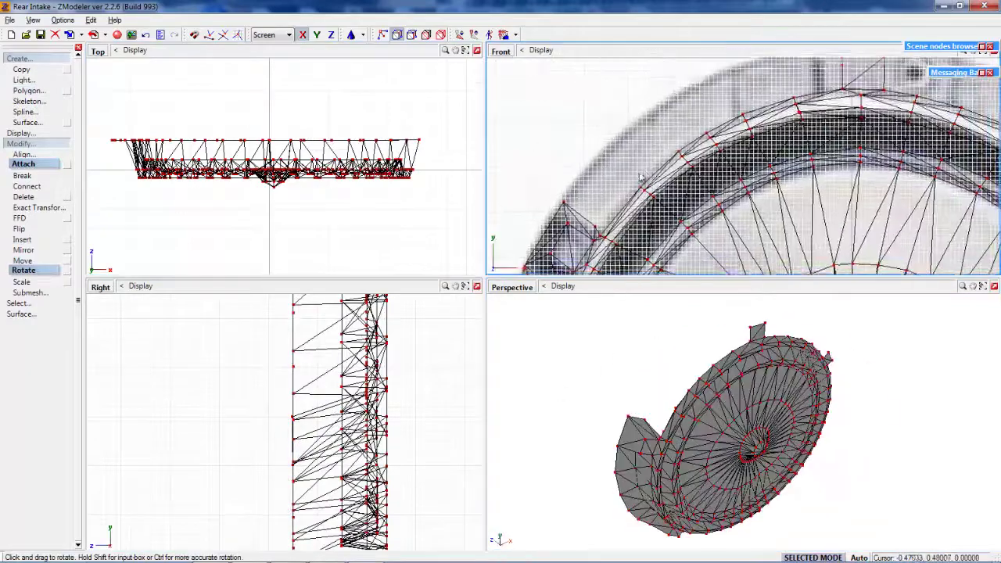
Finish a fan polygon for the top tab along the upper rim.
click(25, 101)
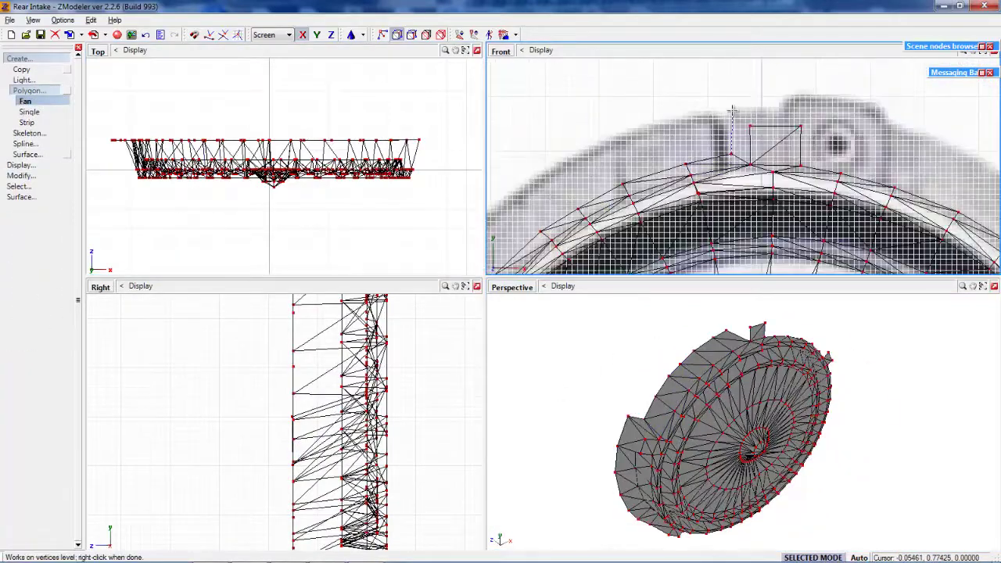
right_click(732, 110)
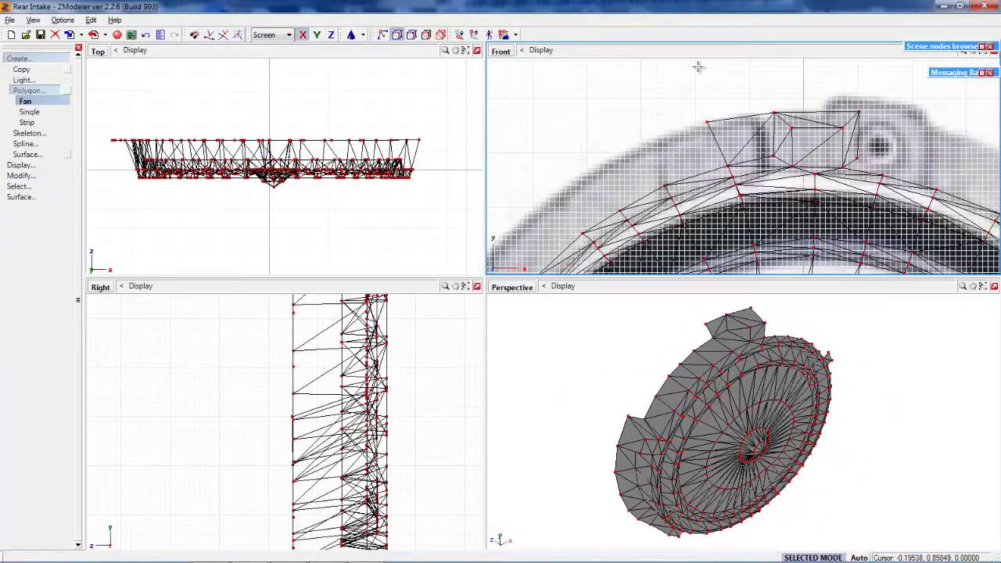
middle_drag(698, 66, 740, 131)
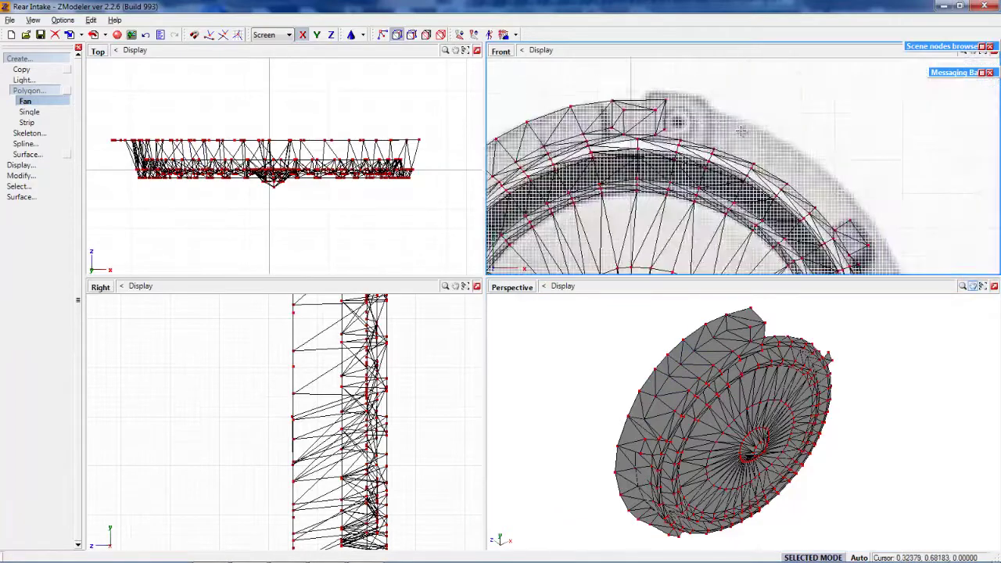
scroll(740, 130, up, 2)
scroll(740, 130, up, 2)
scroll(740, 131, up, 1)
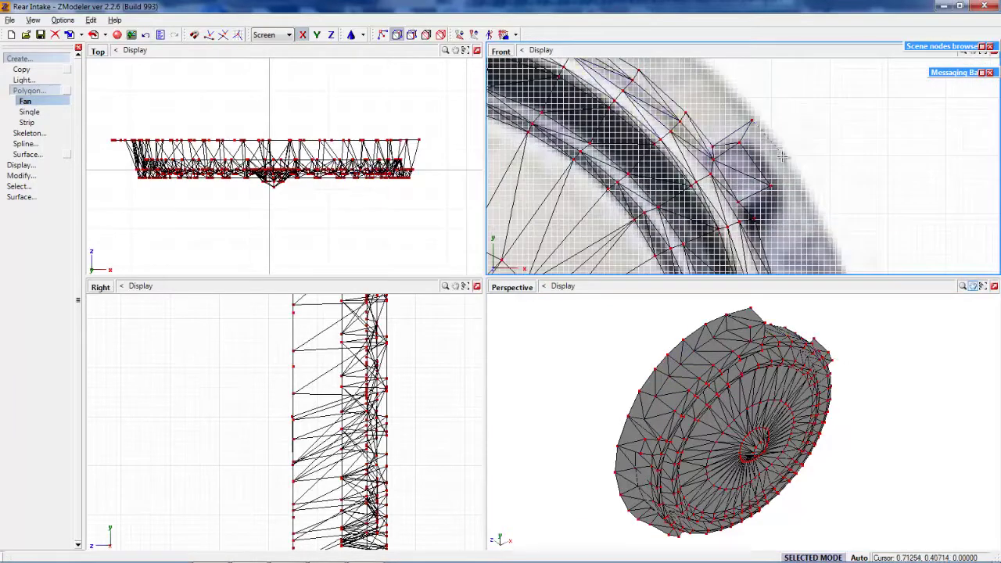
Add the last fan polygons along the ring, then orbit to view the disc face.
mouse_move(781, 157)
middle_down()
mouse_move(706, 160)
mouse_move(830, 442)
mouse_move(727, 188)
mouse_move(770, 161)
mouse_move(849, 206)
mouse_move(826, 435)
middle_up()
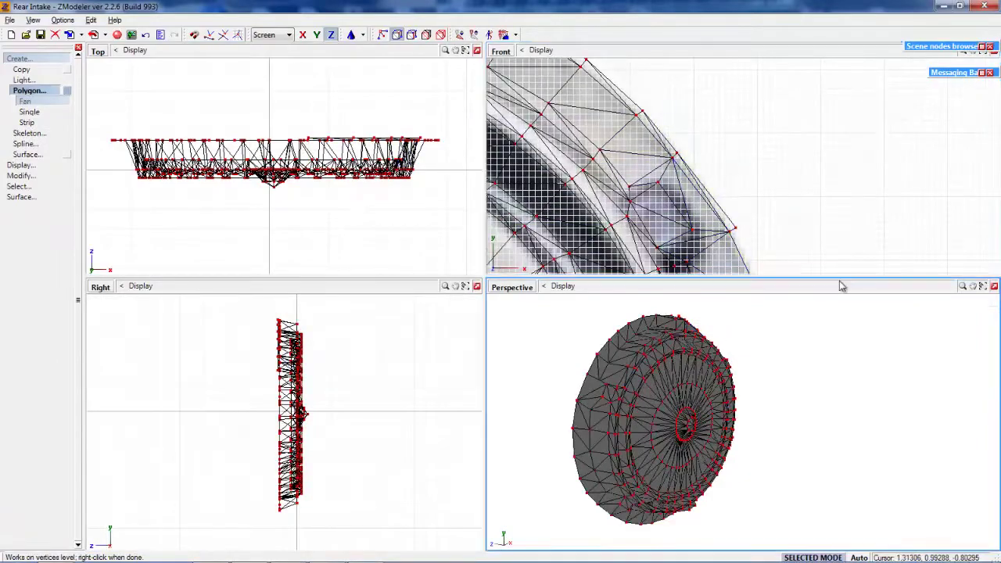
mouse_move(841, 286)
middle_down()
mouse_move(827, 474)
mouse_move(839, 464)
middle_up()
scroll(570, 480, up, 5)
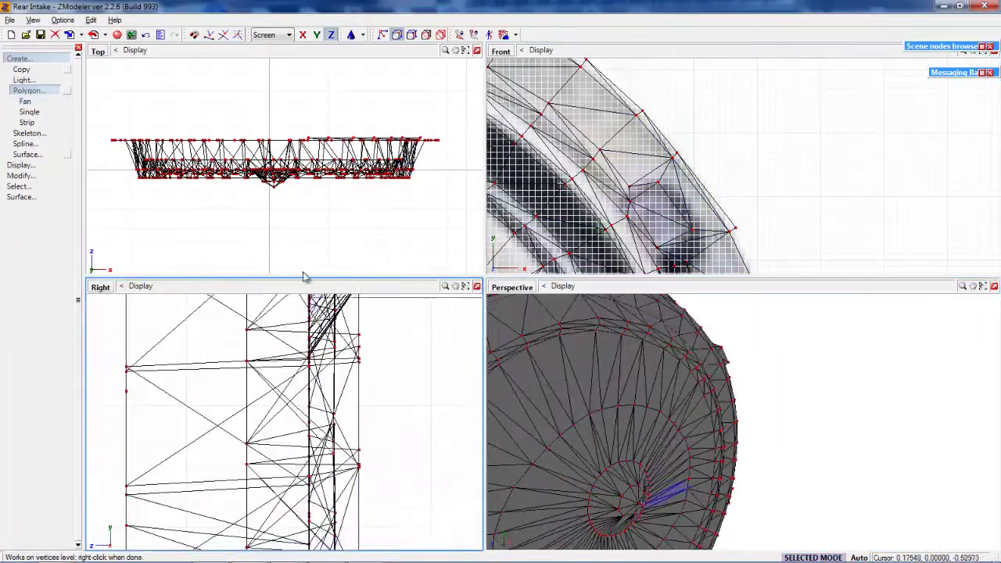
Drag the hub vertices in the Front and Right views to shape the cone.
click(24, 238)
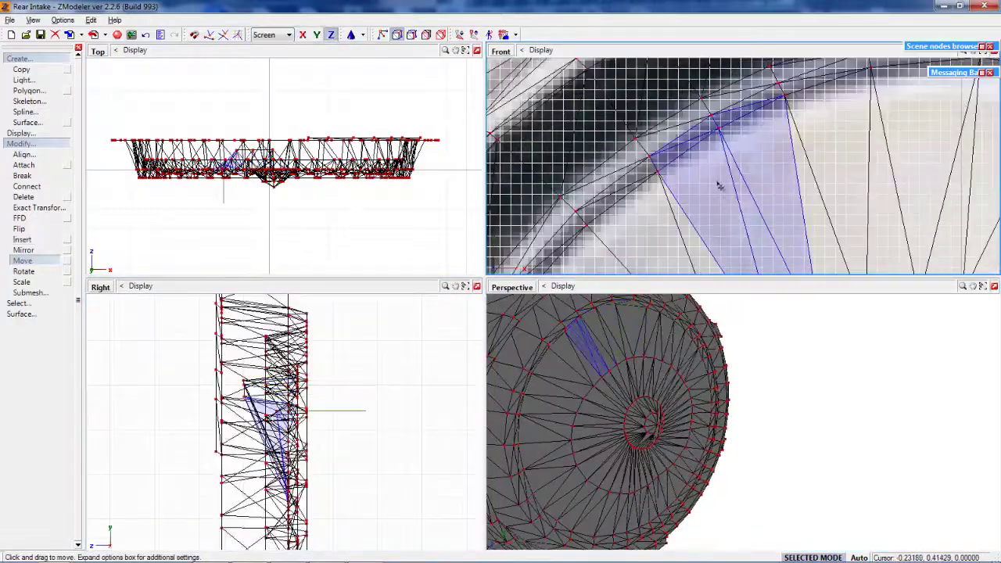
drag(719, 186, 682, 162)
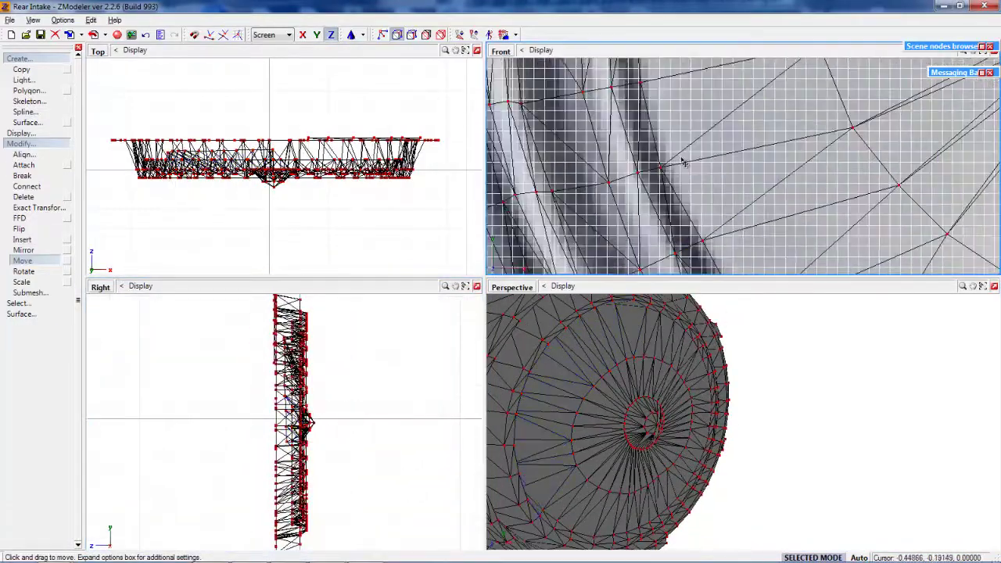
mouse_move(682, 161)
mouse_down()
mouse_move(781, 140)
mouse_move(592, 37)
mouse_up()
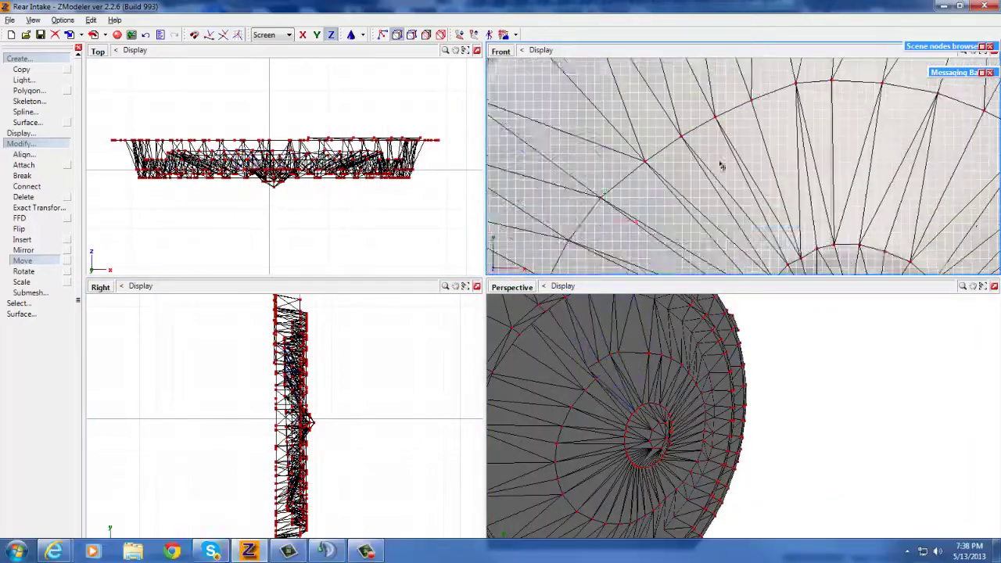
scroll(665, 156, up, 3)
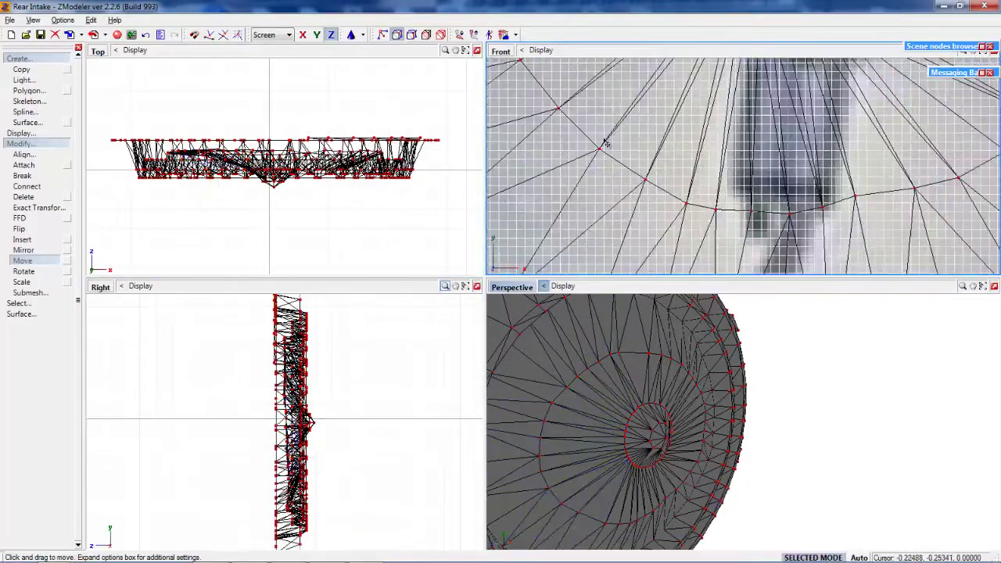
scroll(774, 226, up, 3)
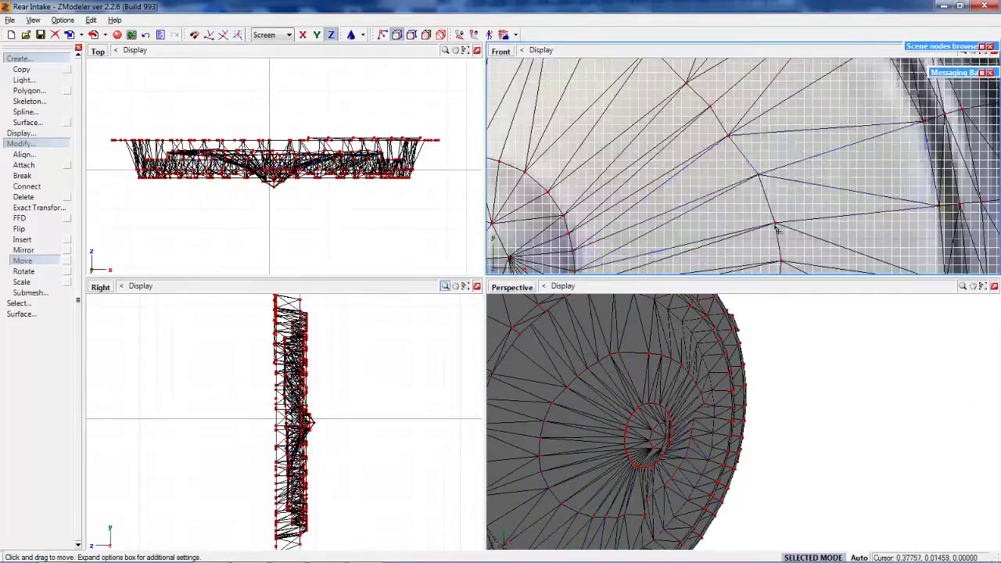
scroll(776, 228, down, 3)
scroll(386, 426, up, 5)
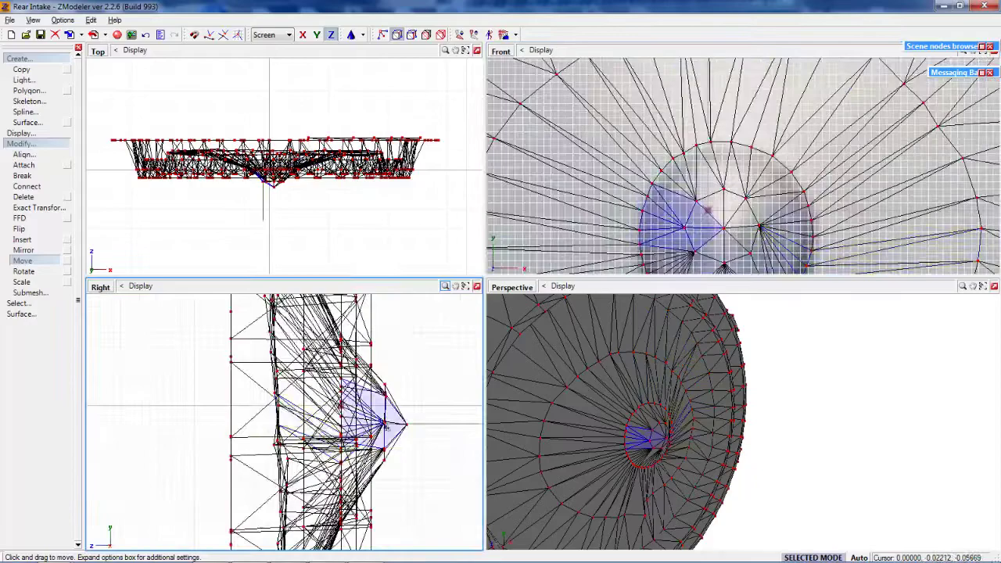
drag(319, 420, 319, 373)
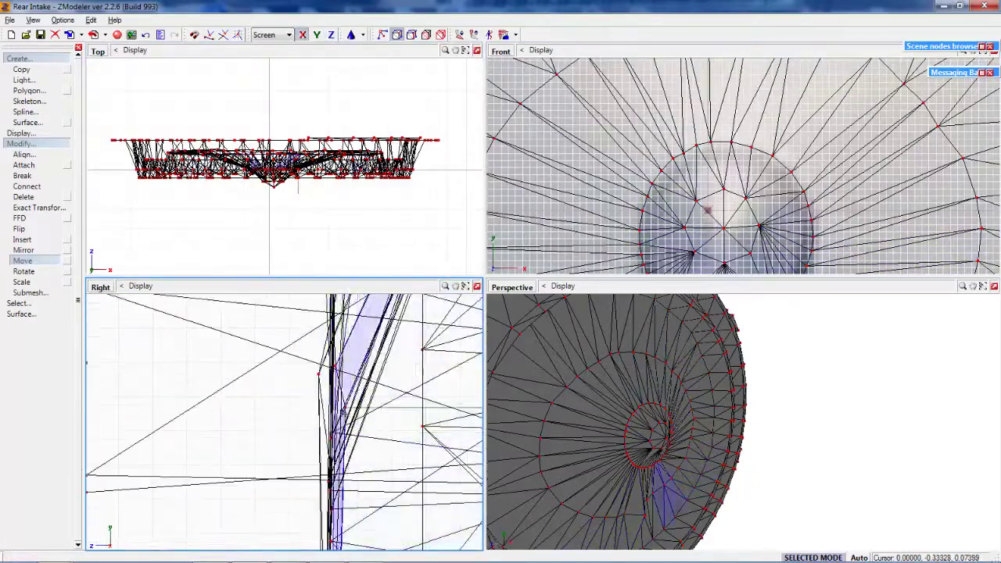
scroll(261, 404, down, 2)
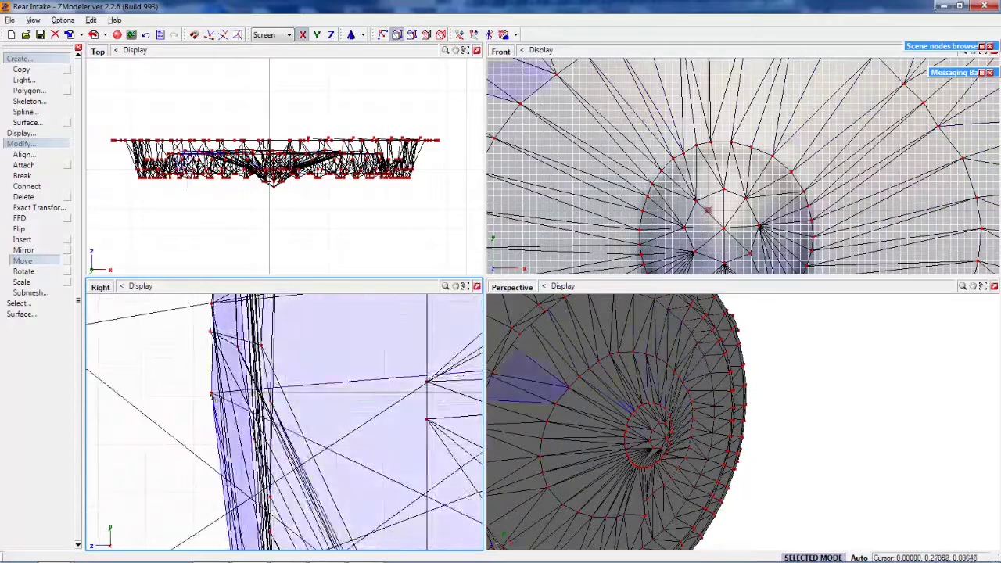
scroll(227, 374, down, 4)
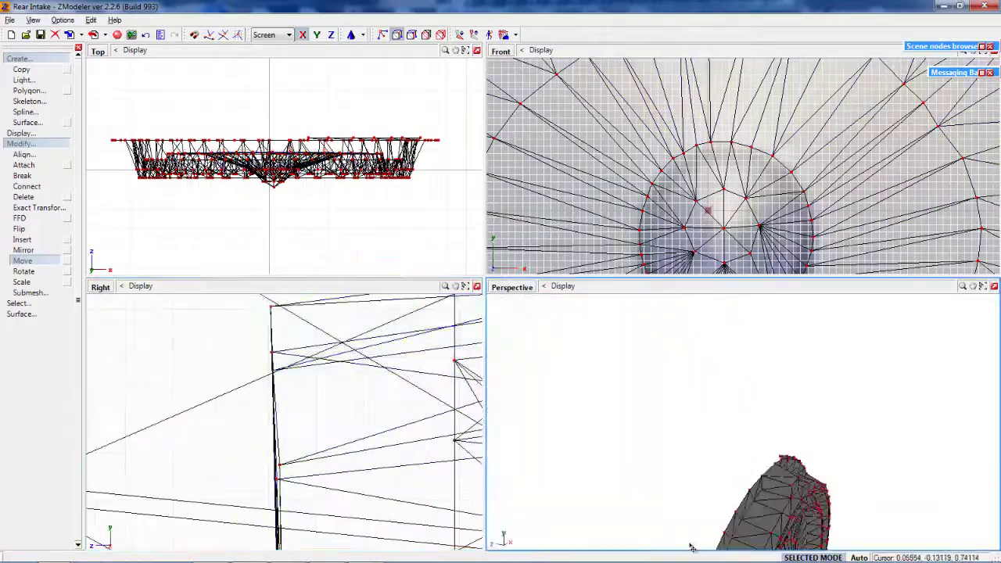
scroll(324, 385, up, 3)
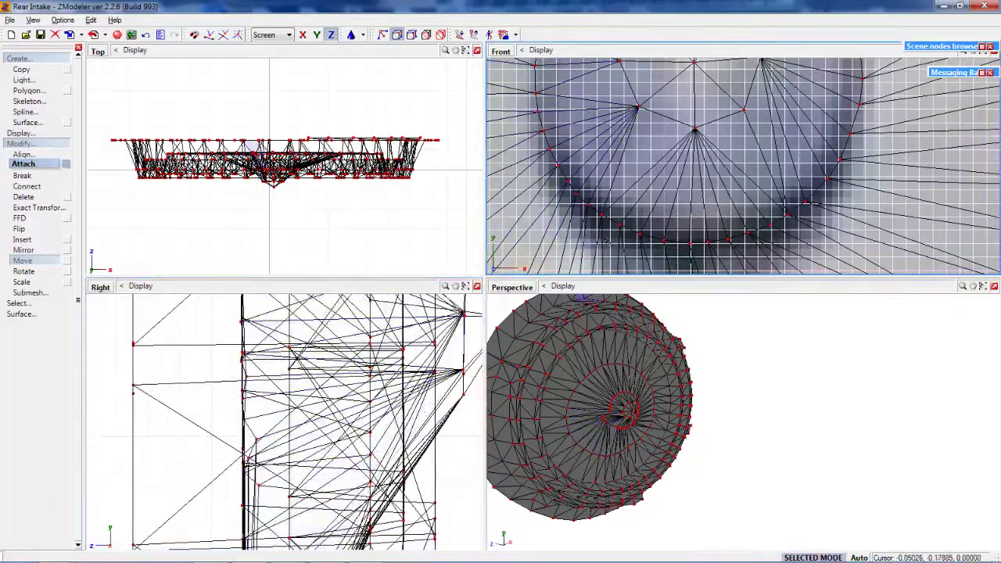
scroll(251, 349, up, 2)
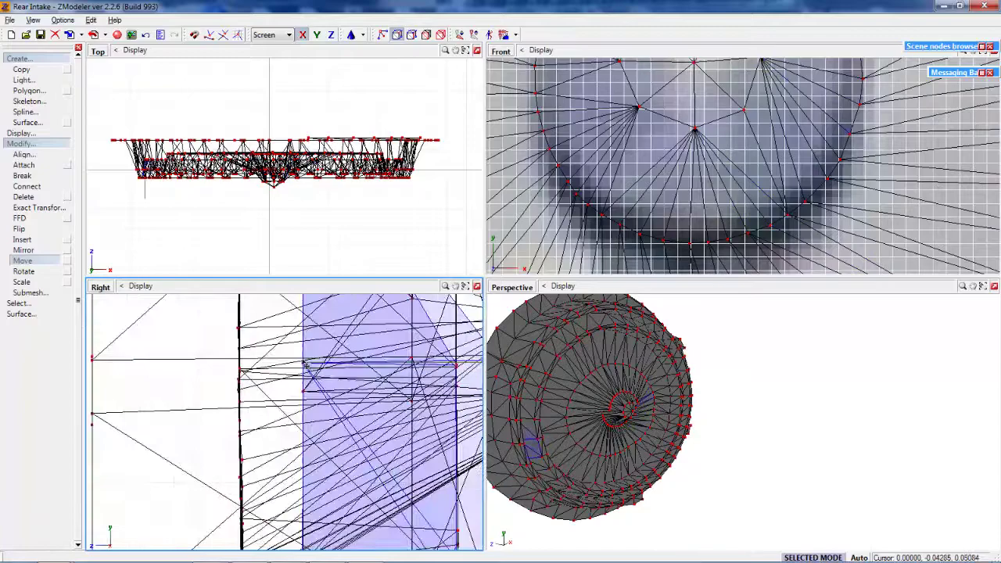
scroll(698, 201, up, 2)
Shift the selected faces down and right, then undo the last change.
click(24, 261)
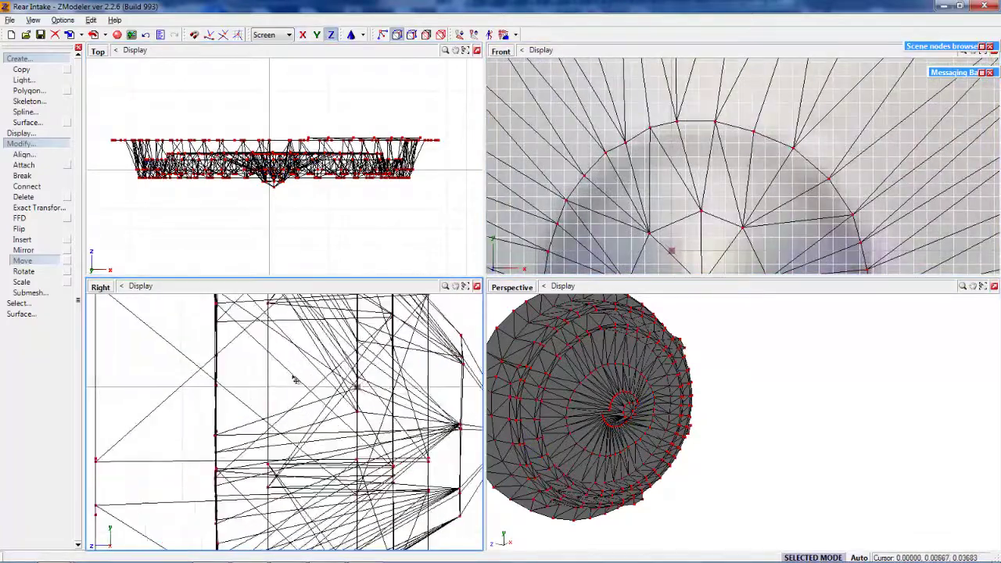
drag(633, 226, 864, 269)
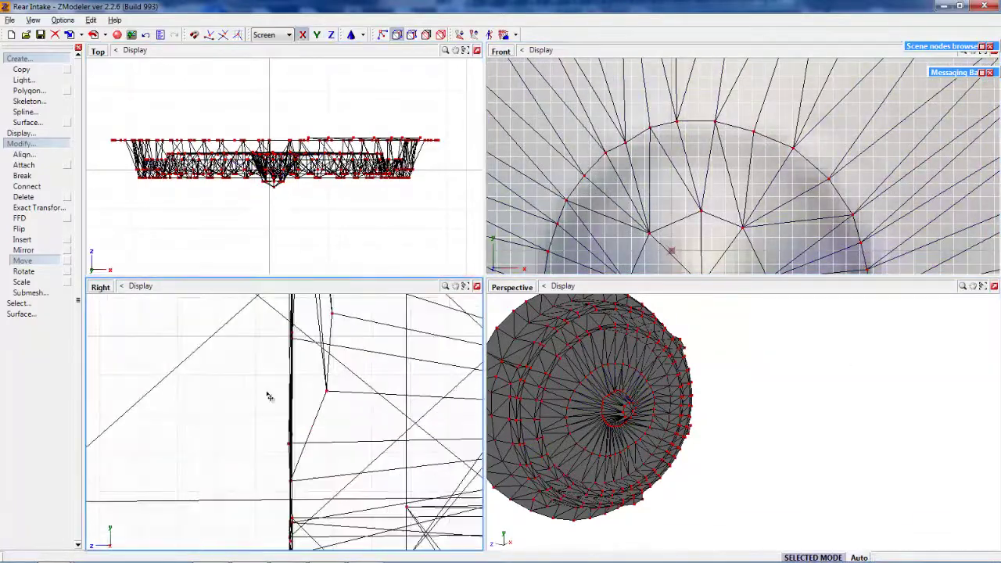
scroll(351, 437, down, 3)
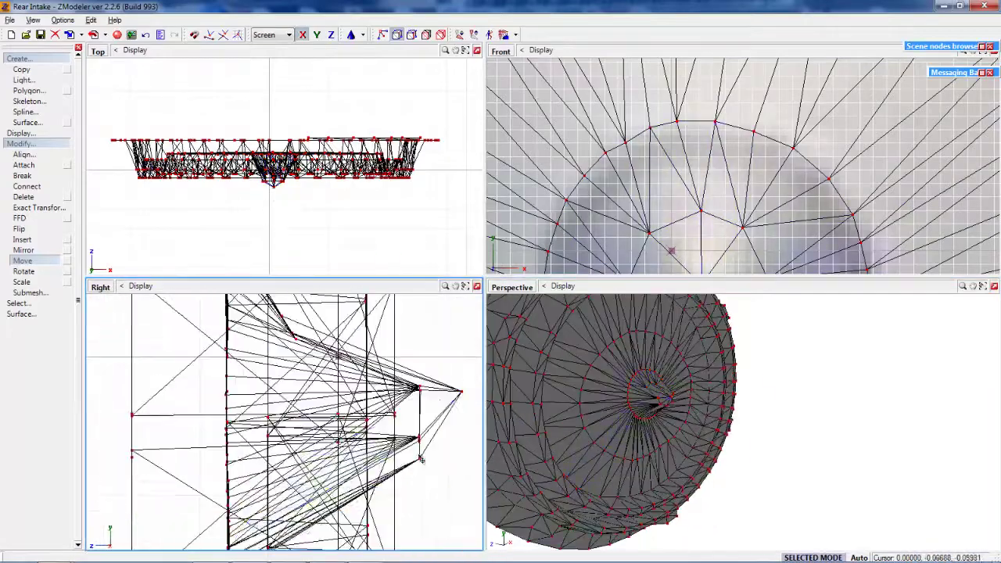
scroll(397, 444, up, 2)
scroll(790, 443, down, 3)
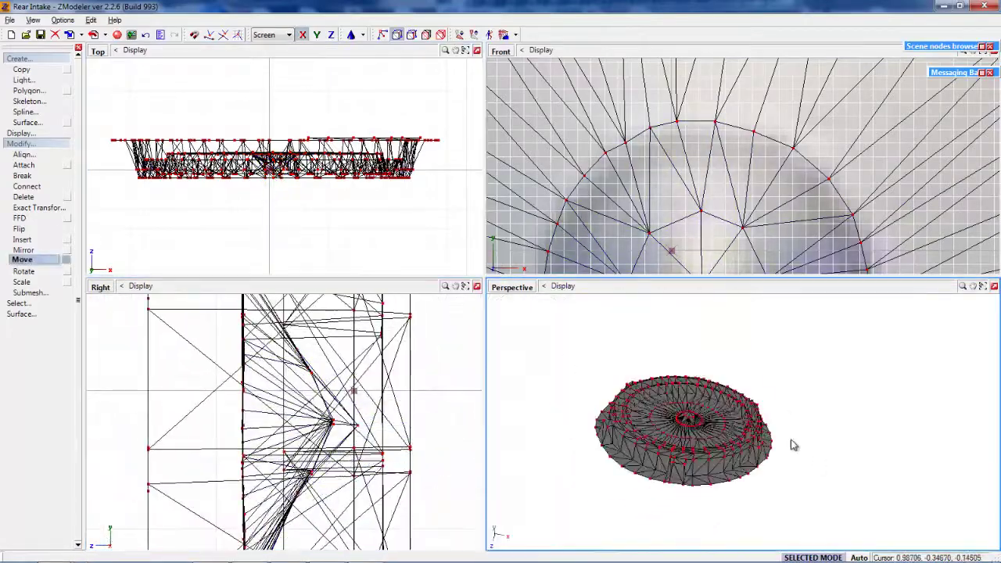
middle_drag(790, 442, 830, 465)
key(ctrl+z)
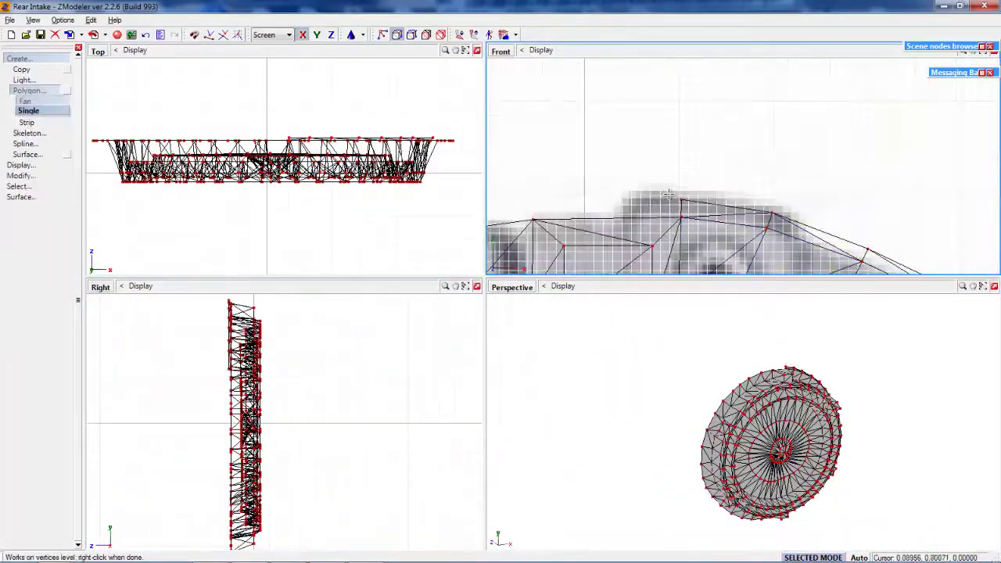
scroll(668, 194, up, 2)
Place new polygons on vertices along the disc's lower rim.
click(657, 197)
scroll(779, 160, up, 2)
scroll(704, 180, up, 2)
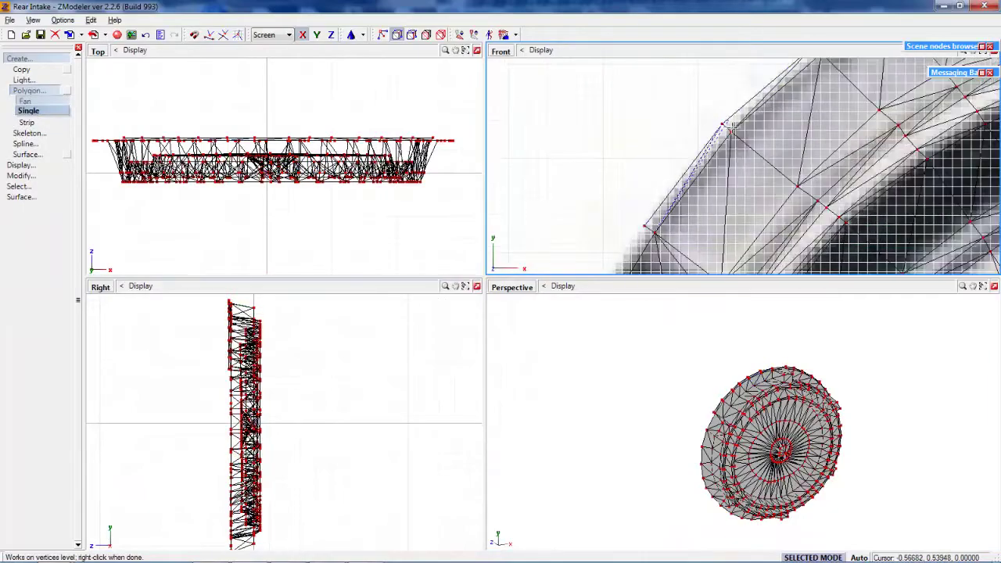
scroll(664, 196, up, 2)
scroll(629, 203, up, 2)
scroll(628, 203, down, 2)
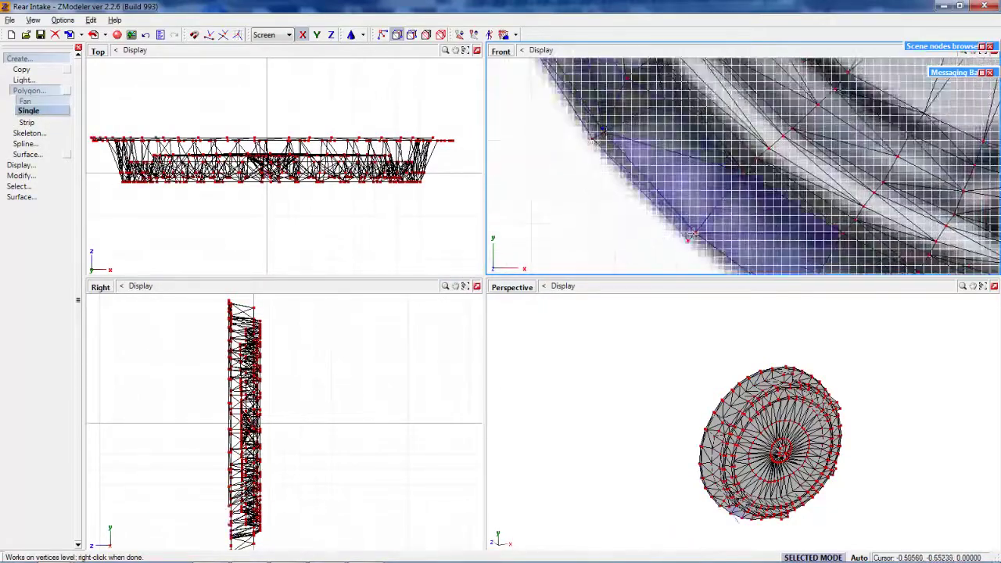
scroll(655, 194, up, 2)
middle_drag(655, 194, 717, 237)
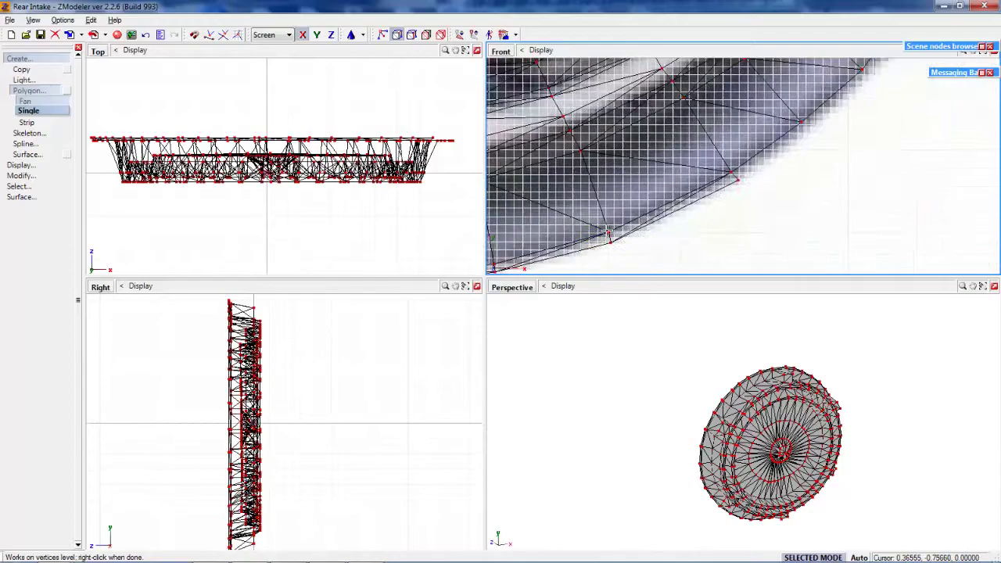
scroll(717, 237, down, 3)
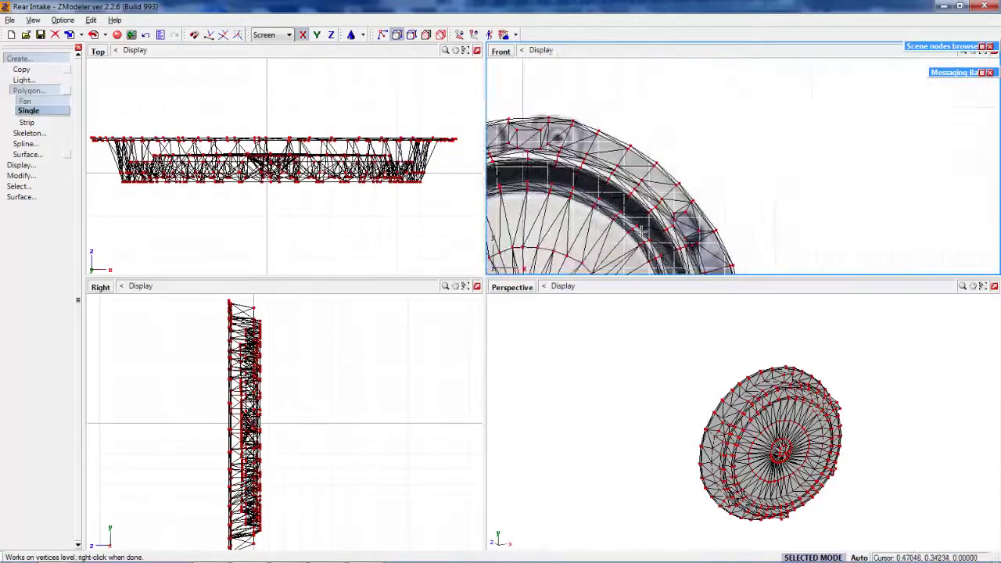
scroll(703, 219, down, 2)
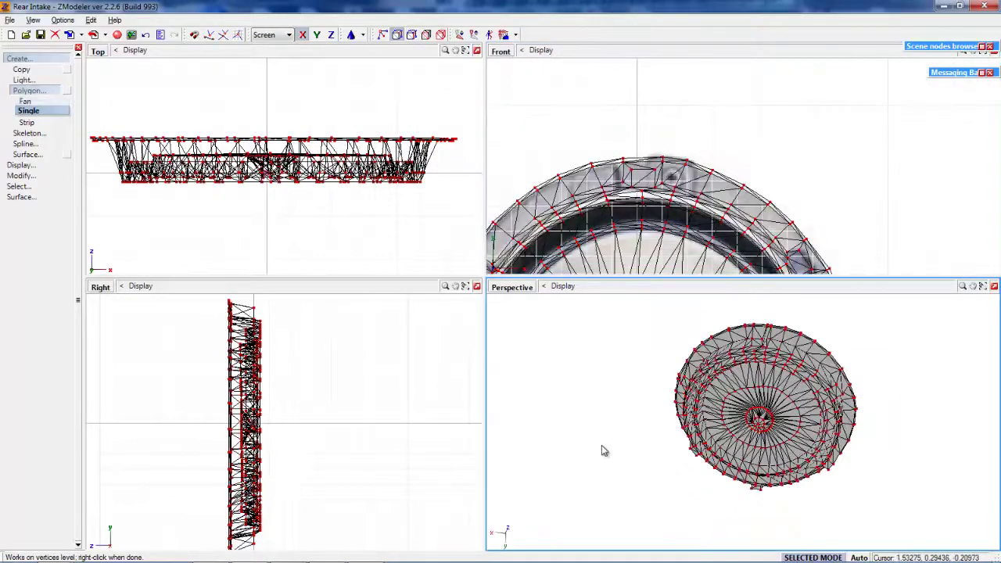
middle_drag(601, 448, 643, 362)
click(41, 106)
scroll(661, 154, up, 3)
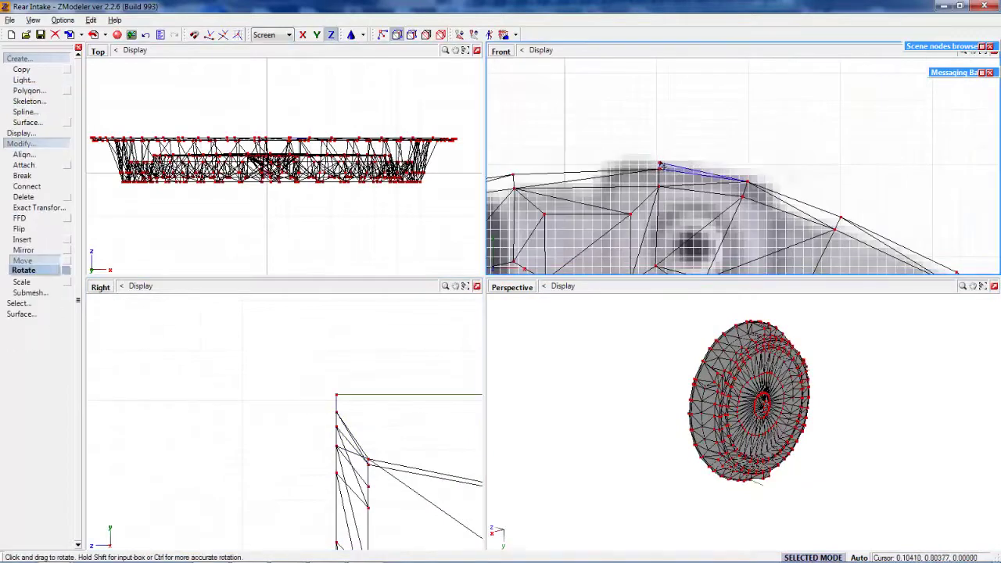
Rotate the new rim face upright and stretch it upward into a wall.
middle_drag(594, 437, 514, 422)
click(21, 280)
click(220, 415)
drag(252, 346, 241, 391)
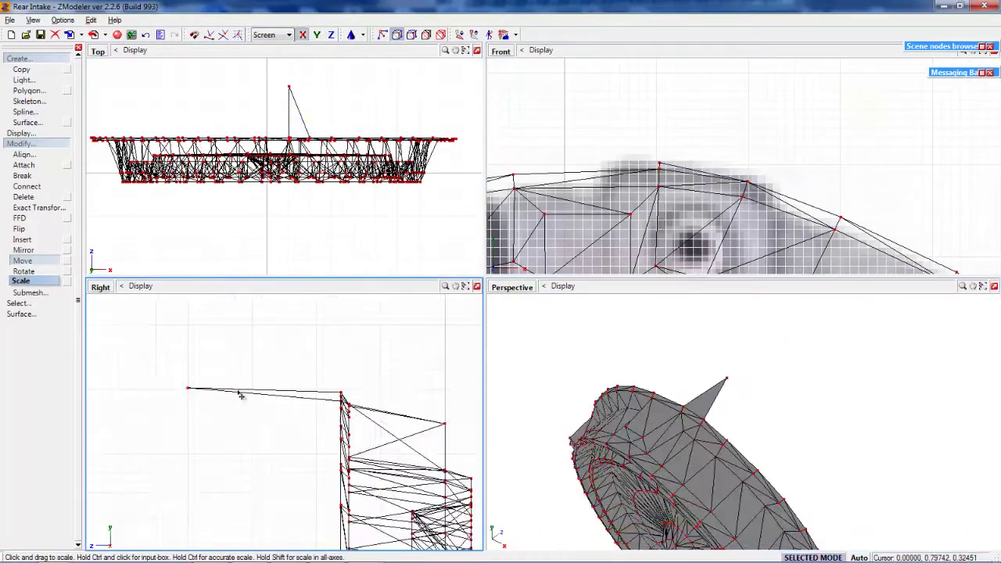
right_click(737, 153)
scroll(833, 193, up, 2)
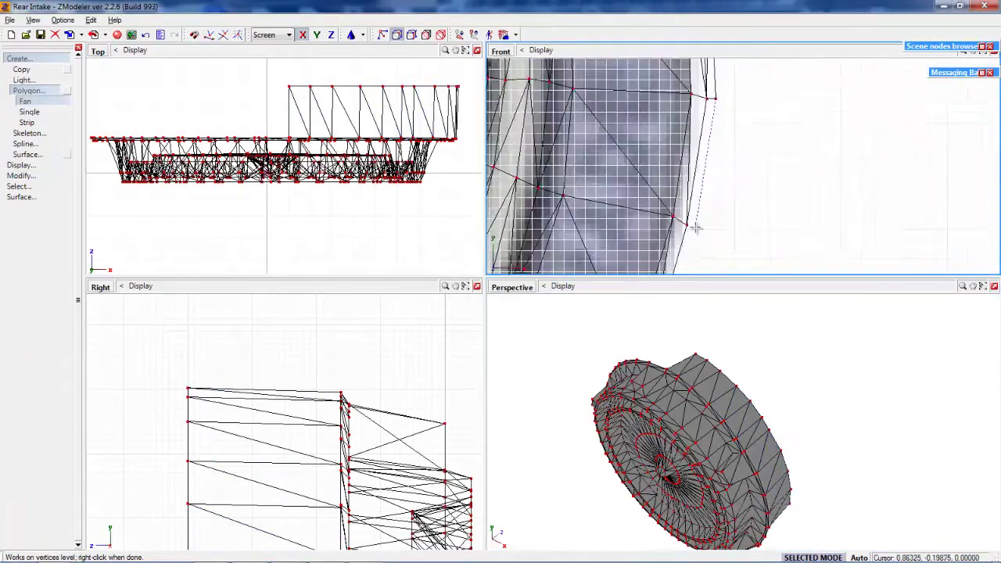
scroll(695, 227, up, 2)
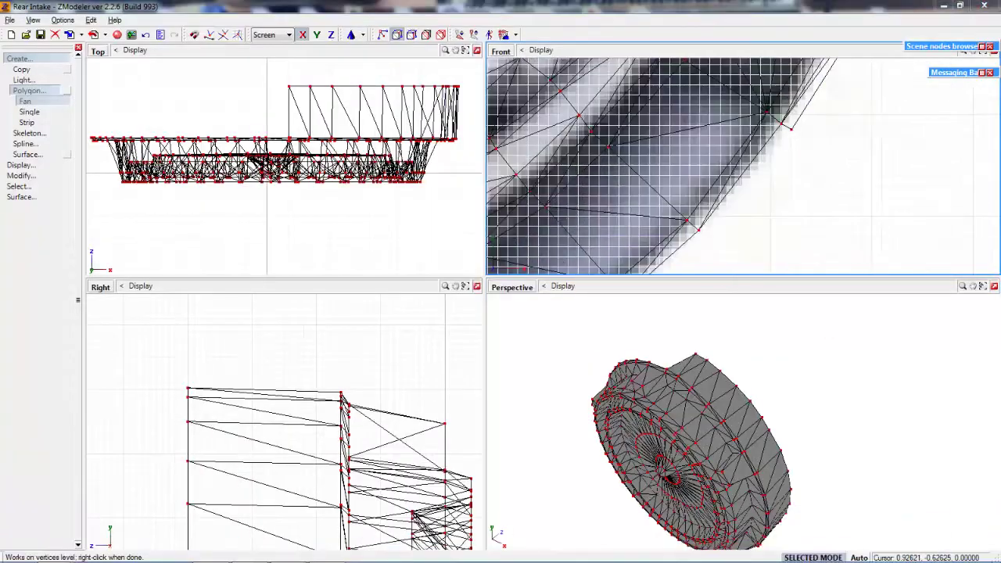
scroll(730, 223, down, 3)
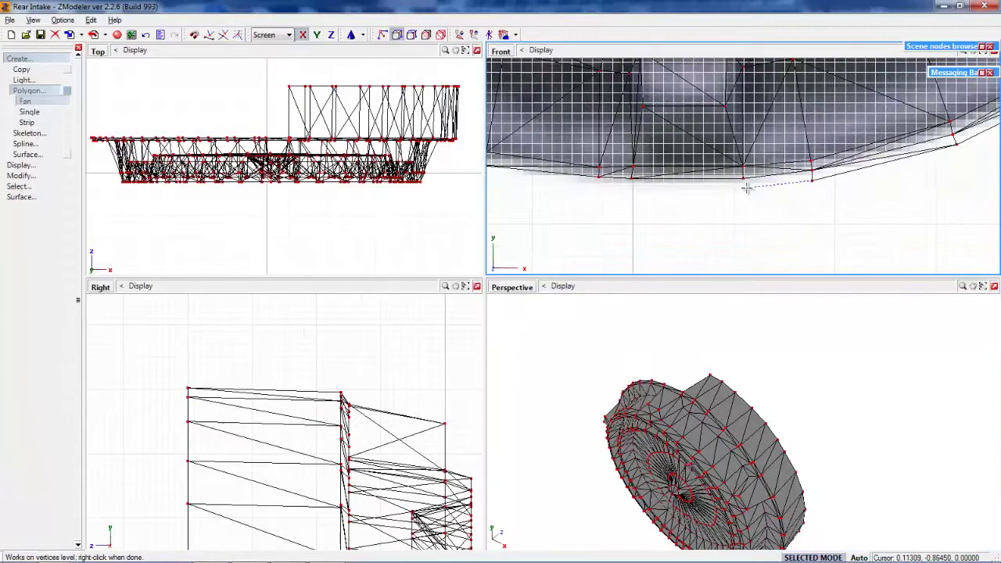
scroll(747, 188, up, 2)
scroll(675, 203, up, 2)
scroll(743, 239, up, 1)
scroll(591, 195, up, 2)
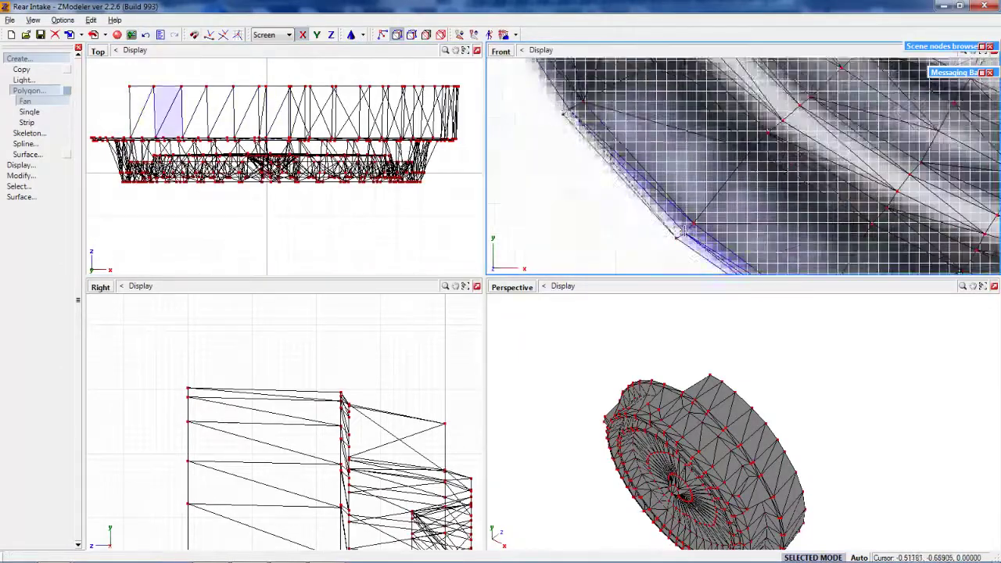
scroll(603, 102, down, 2)
scroll(602, 103, up, 2)
scroll(583, 149, up, 1)
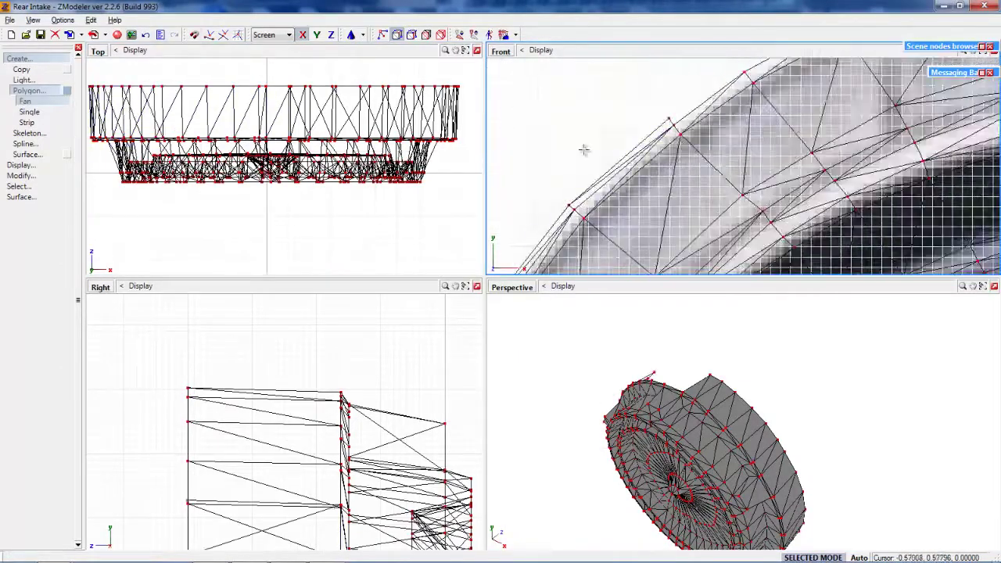